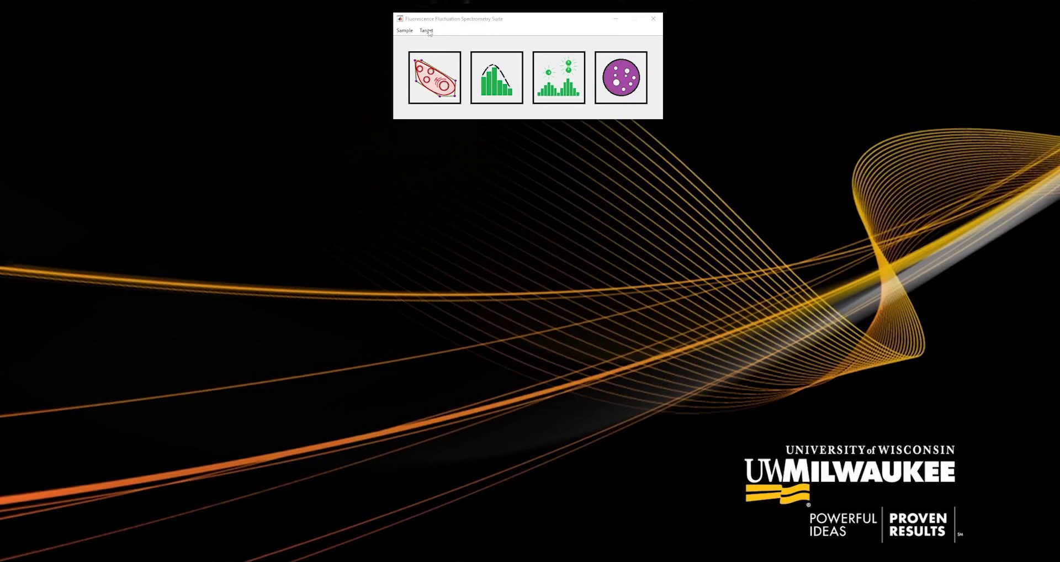
pyautogui.click(427, 31)
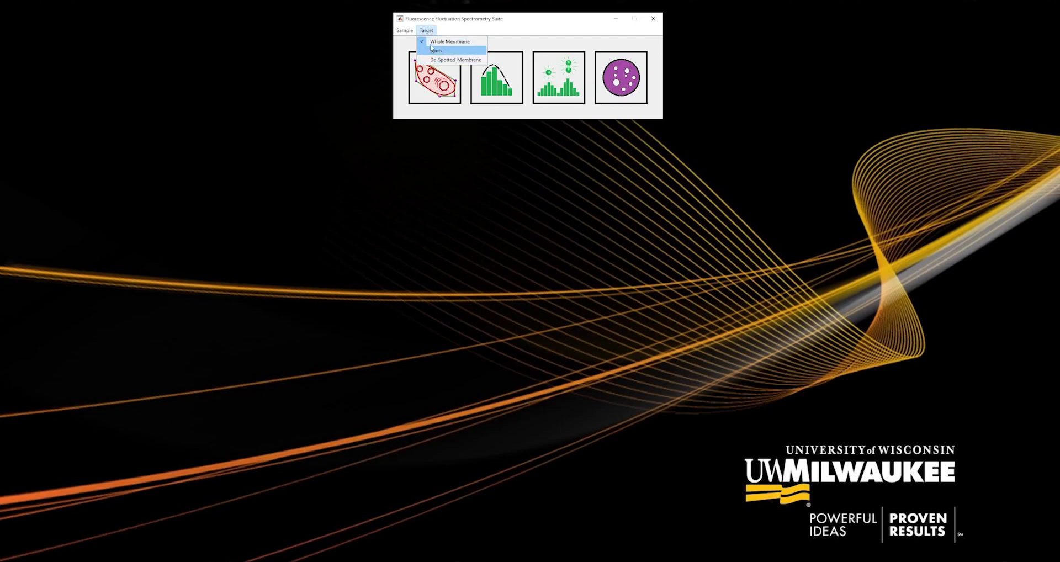
pyautogui.click(430, 32)
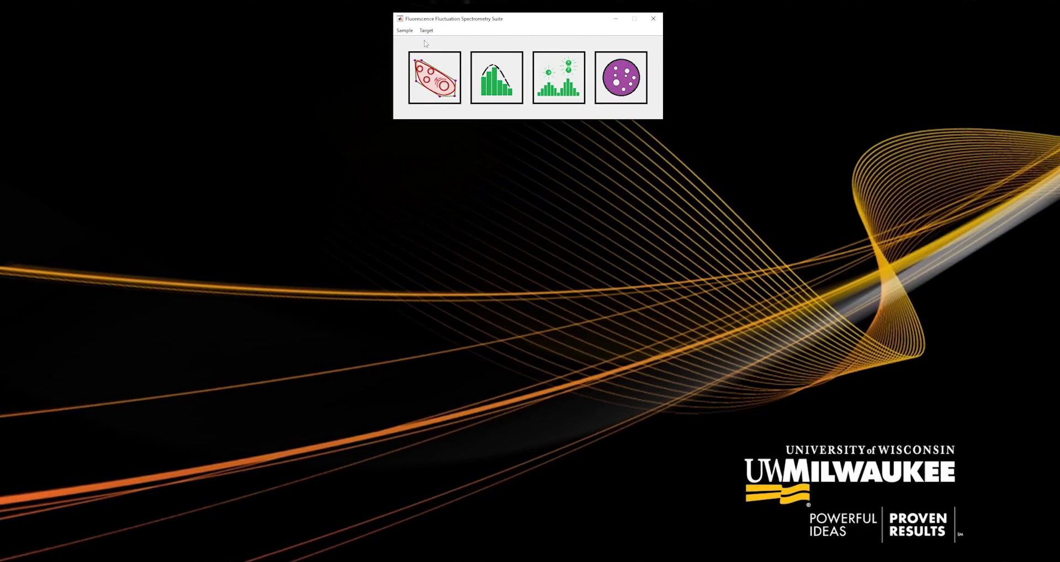
# - Open the ROI Manager and place its window beside the main suite window
pyautogui.click(440, 77)
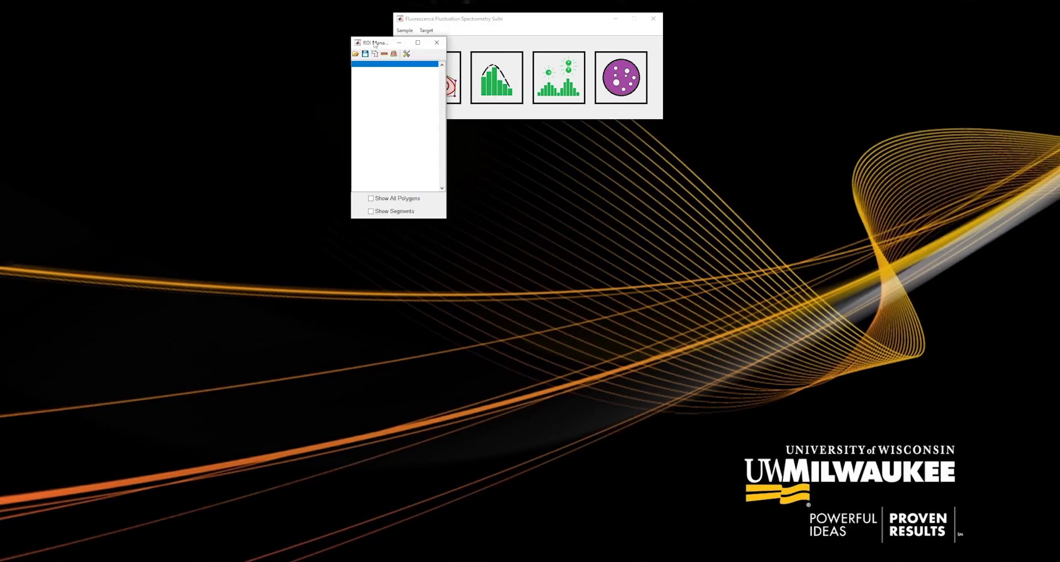
pyautogui.moveTo(372, 46); pyautogui.dragTo(314, 24)
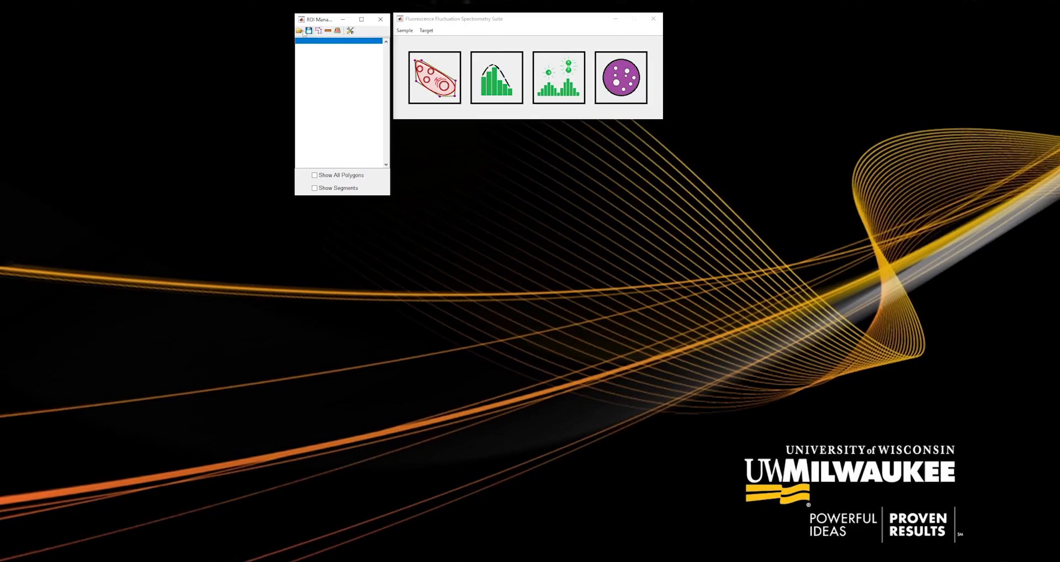
# - Apply the ROI console settings with Tagged Image File Format (tiff) as the image format and the existing segment parameters
pyautogui.click(350, 31)
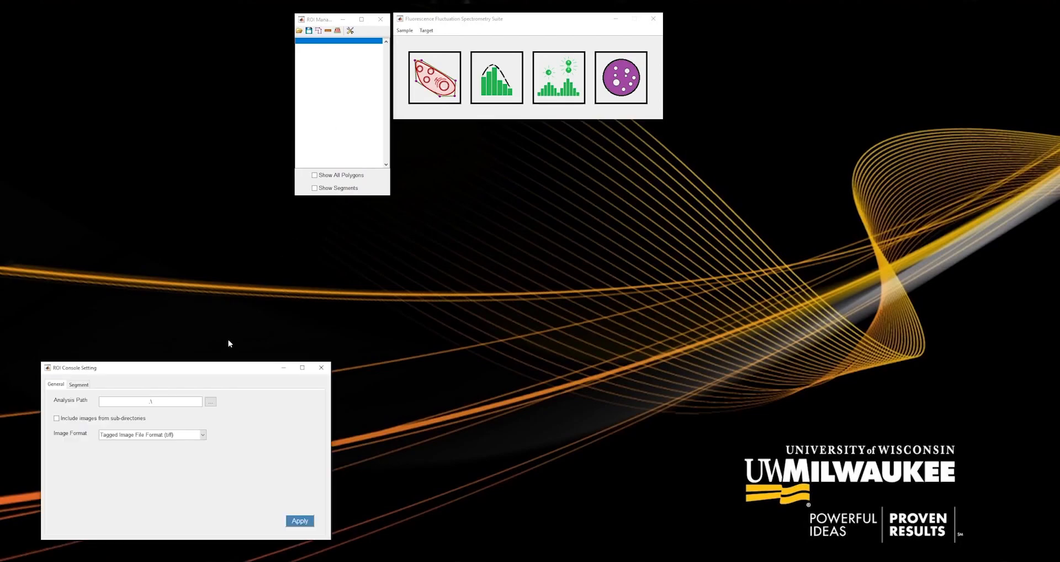
pyautogui.moveTo(221, 368); pyautogui.dragTo(265, 346)
pyautogui.moveTo(339, 320); pyautogui.dragTo(574, 136)
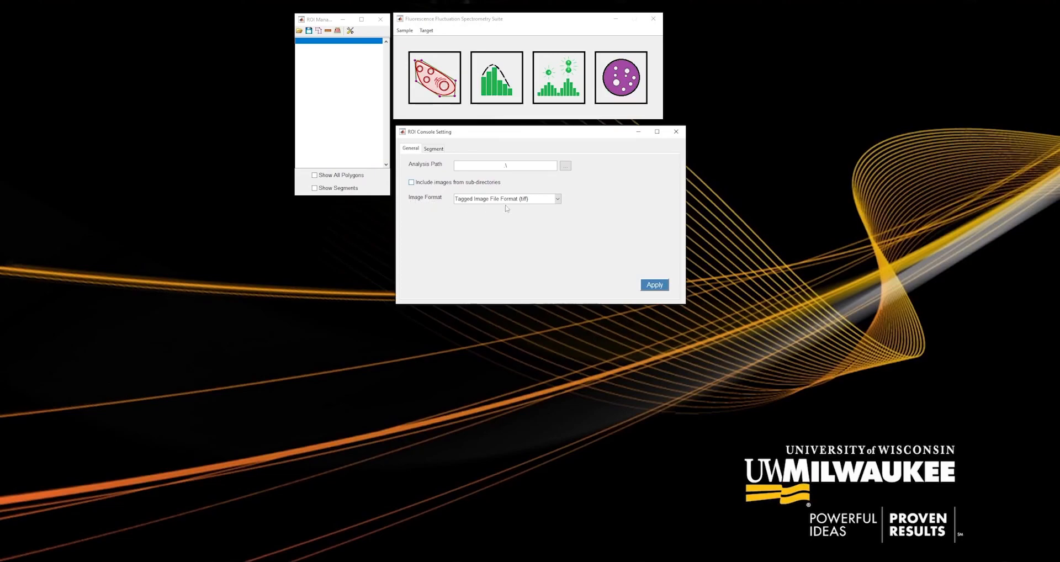
pyautogui.click(558, 199)
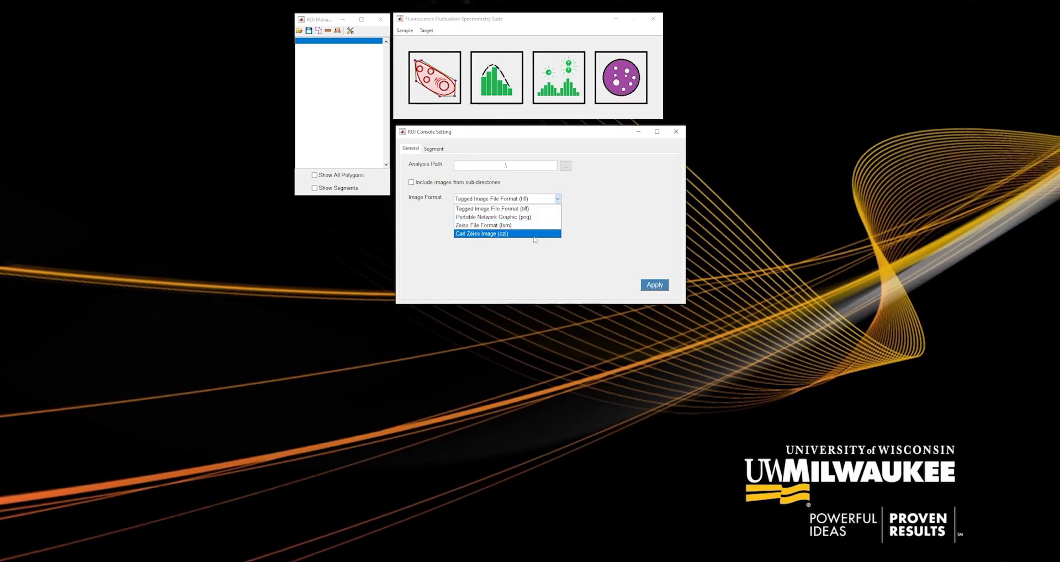
pyautogui.click(541, 210)
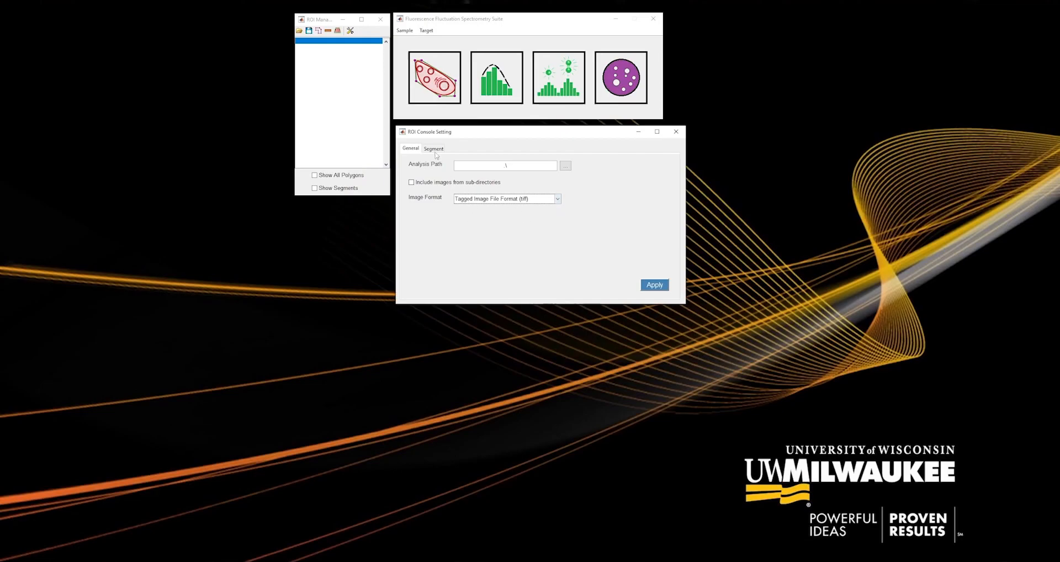
pyautogui.click(434, 150)
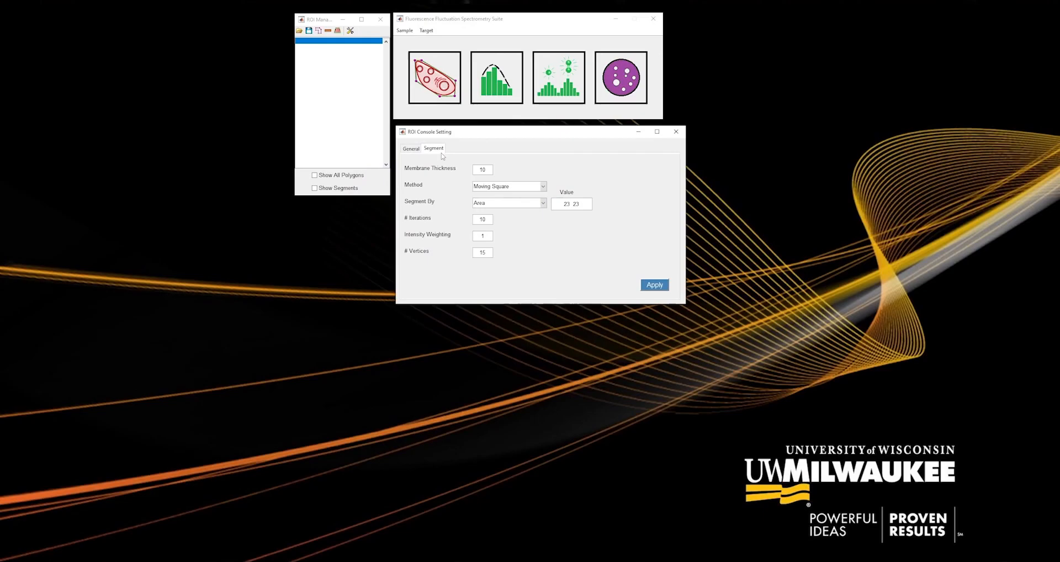
pyautogui.click(654, 285)
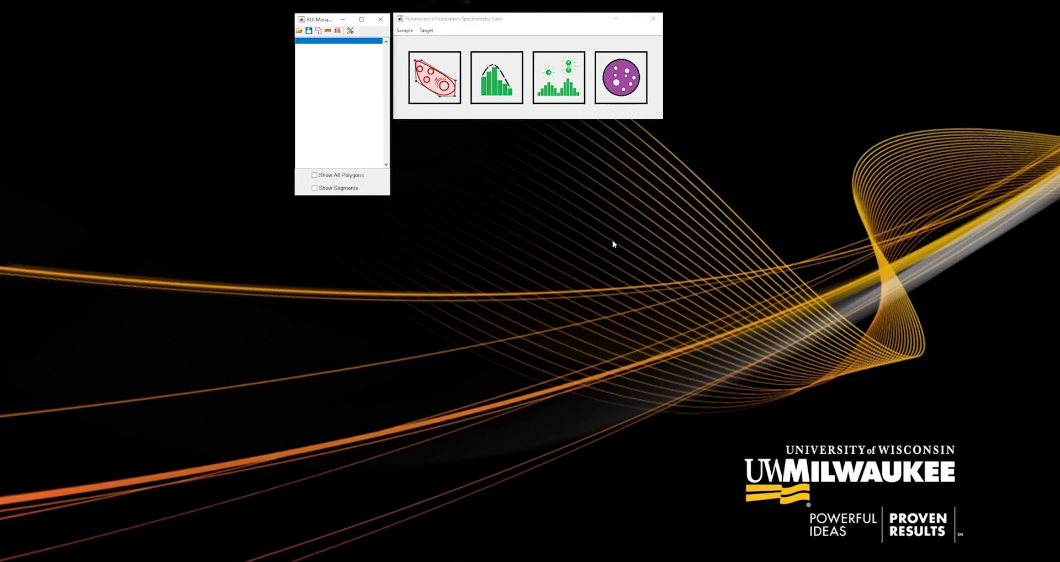
# - Load Stack_Fif_3a_tp_SecR_Untreated.tif from the Desktop folder FIF_Analysis/Untreated_SecR and place the image window below the suite window
pyautogui.click(299, 31)
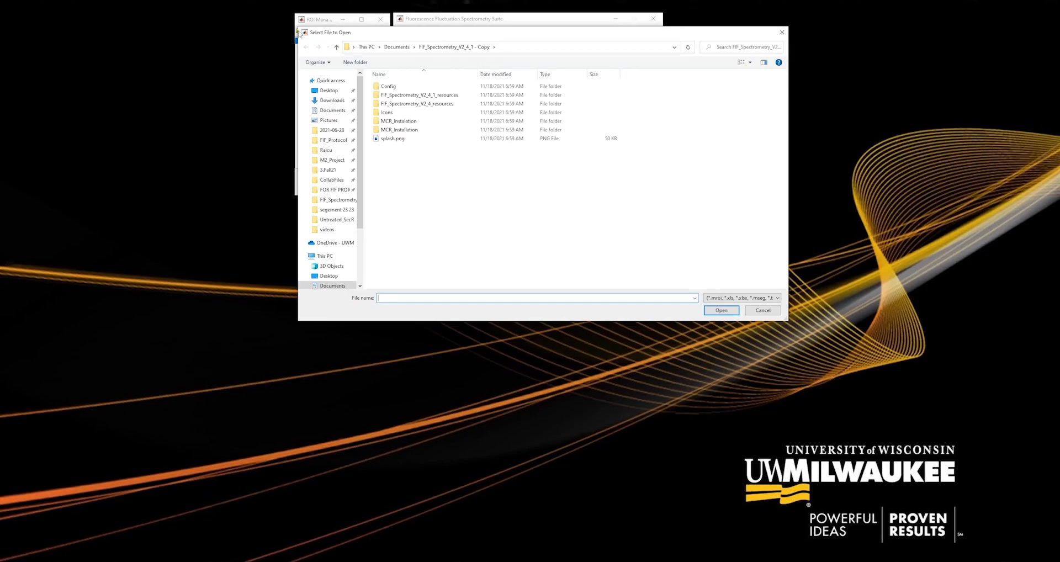
pyautogui.click(326, 92)
pyautogui.doubleClick(393, 86)
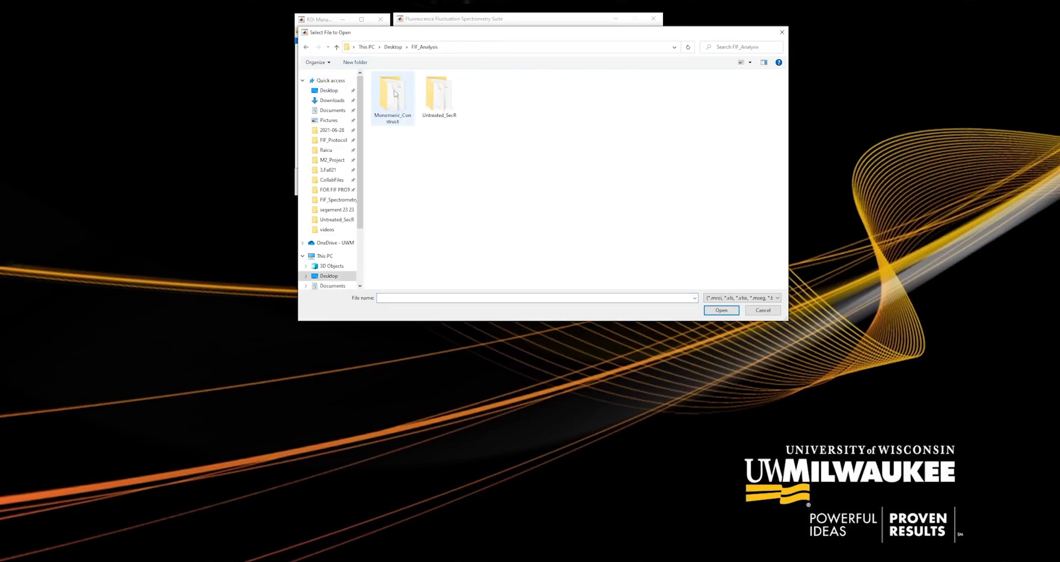
pyautogui.doubleClick(445, 107)
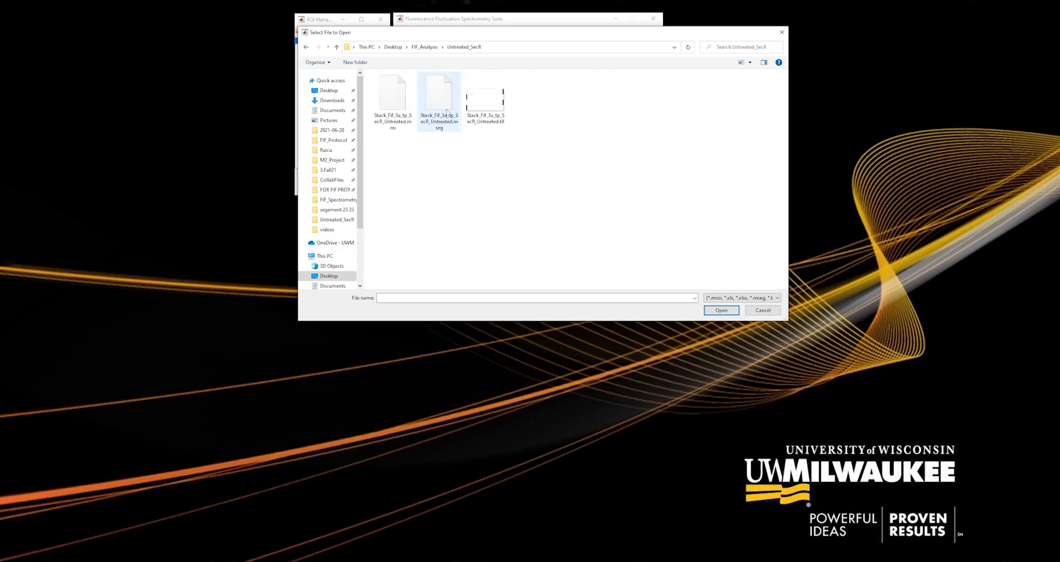
pyautogui.click(490, 106)
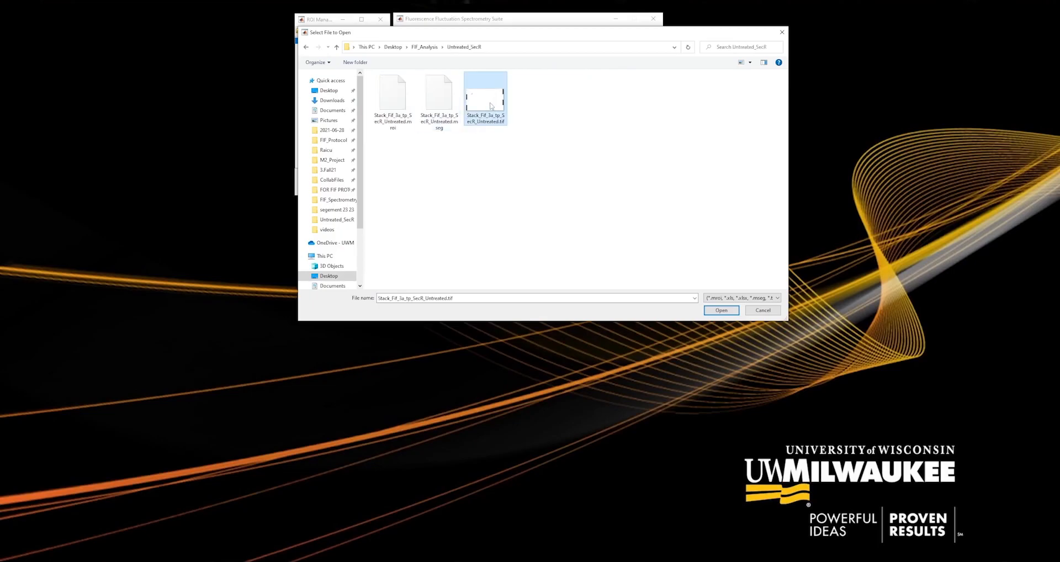
pyautogui.click(725, 312)
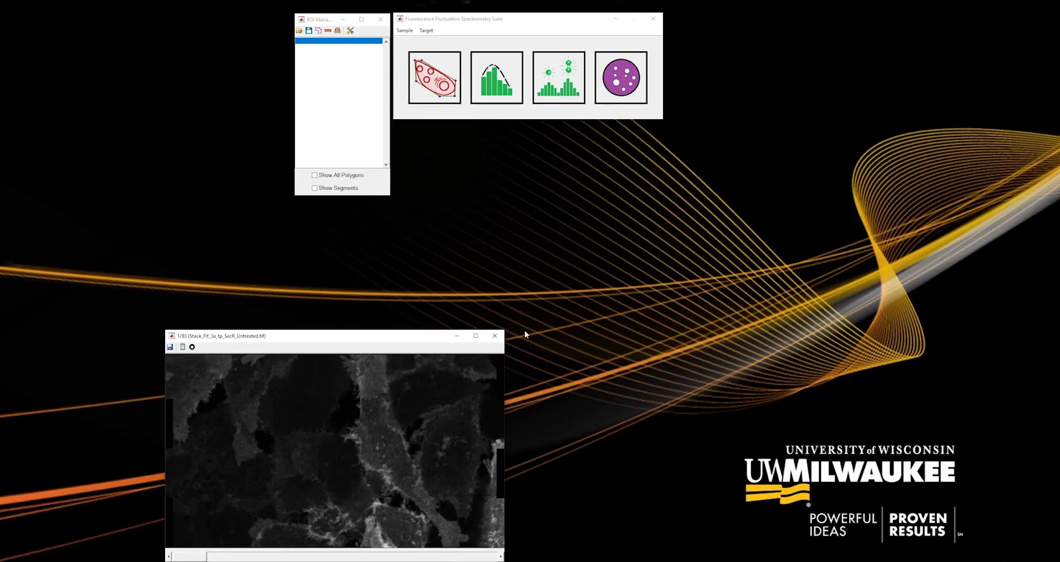
pyautogui.moveTo(367, 337); pyautogui.dragTo(598, 138)
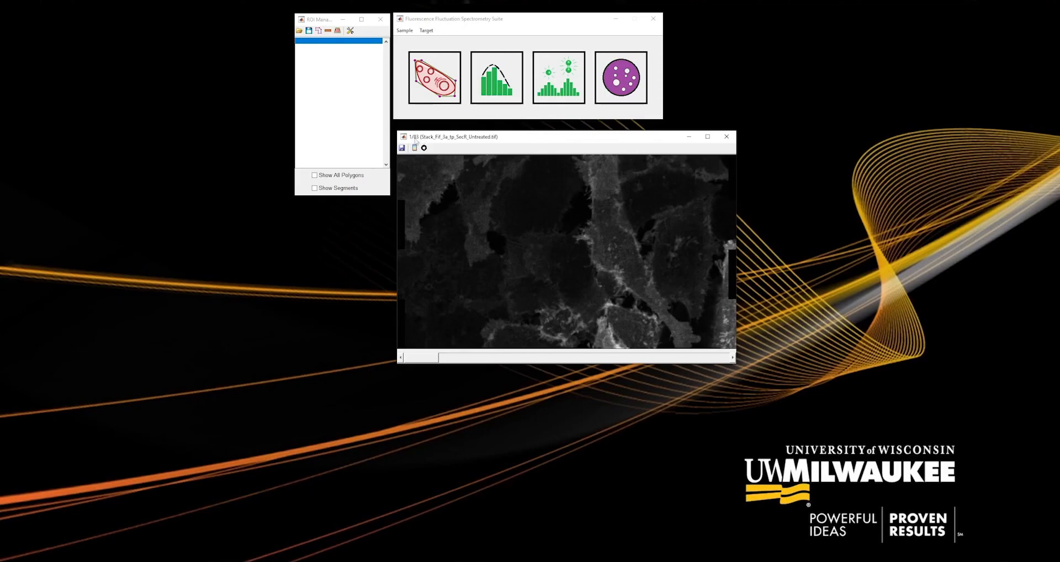
# - Browse through the first frames of the image stack and stop at frame 6
pyautogui.click(734, 358)
pyautogui.click(733, 358)
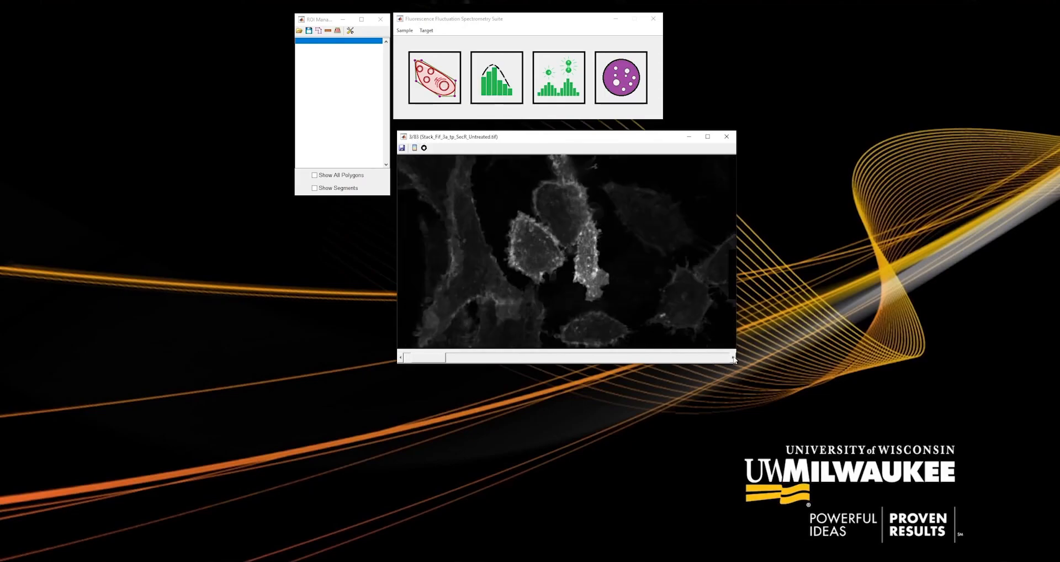
pyautogui.click(734, 358)
pyautogui.click(734, 358)
pyautogui.click(733, 358)
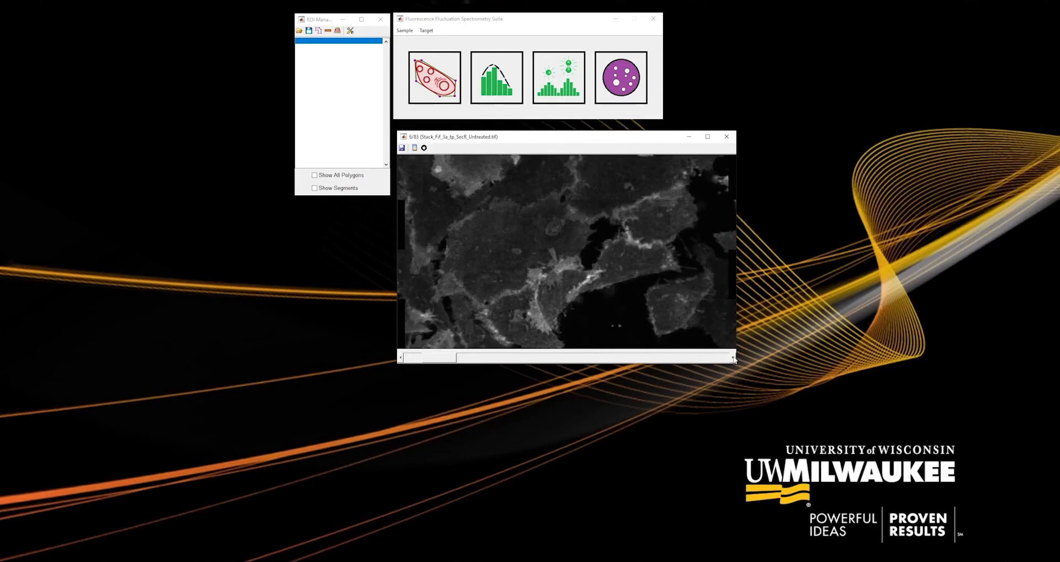
pyautogui.click(733, 358)
pyautogui.click(401, 358)
pyautogui.click(401, 358)
pyautogui.click(732, 358)
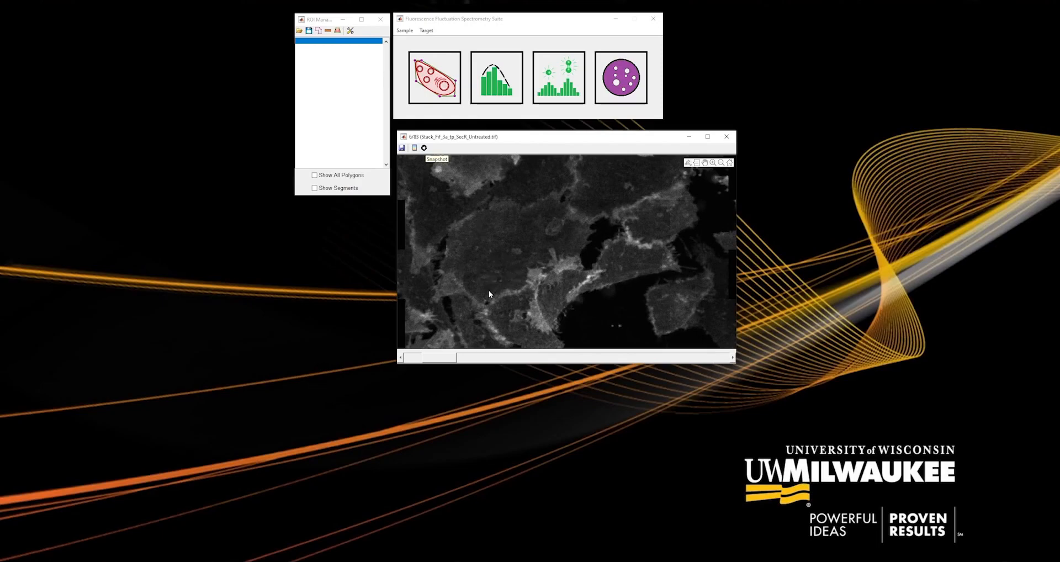
# - Draw a closed polygon ROI along the outline of the large cell left of centre in frame 6
pyautogui.click(319, 30)
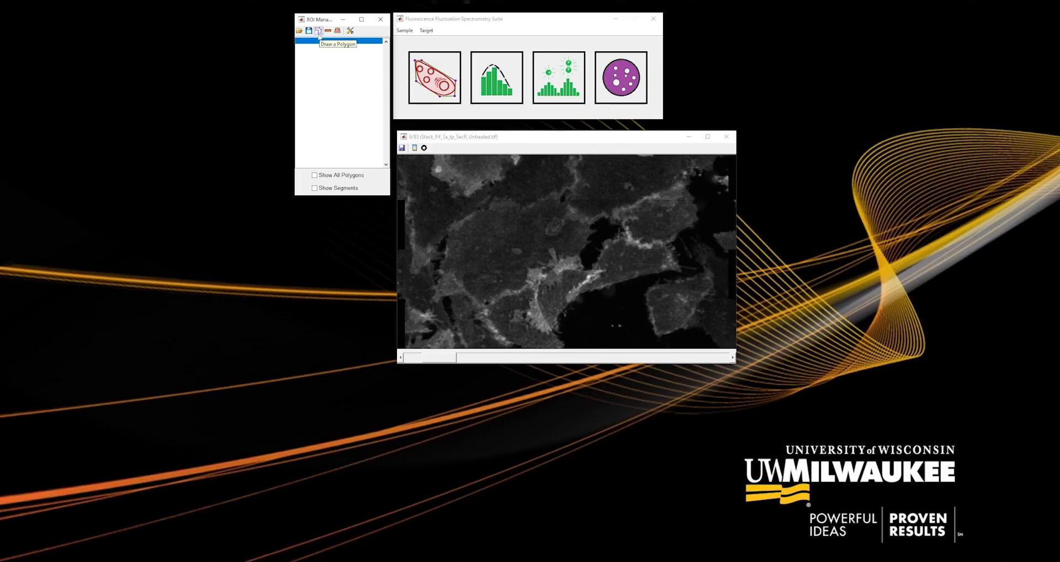
pyautogui.click(480, 298)
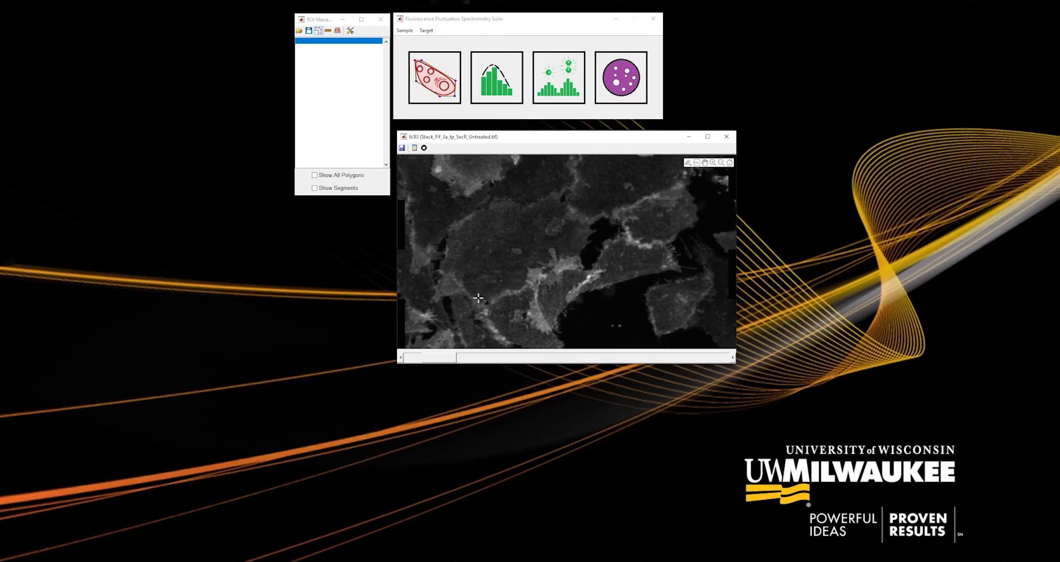
pyautogui.click(479, 299)
pyautogui.click(496, 292)
pyautogui.click(505, 287)
pyautogui.click(516, 287)
pyautogui.click(524, 283)
pyautogui.click(527, 265)
pyautogui.click(544, 258)
pyautogui.click(547, 251)
pyautogui.click(553, 244)
pyautogui.click(562, 252)
pyautogui.click(575, 252)
pyautogui.click(582, 229)
pyautogui.click(569, 223)
pyautogui.click(561, 212)
pyautogui.click(553, 201)
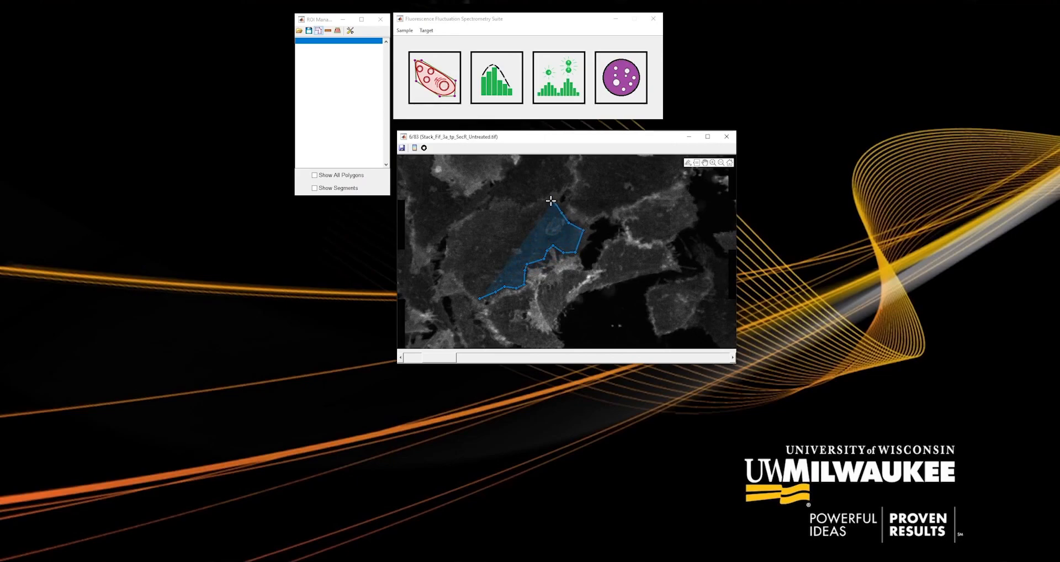
pyautogui.click(536, 206)
pyautogui.click(525, 213)
pyautogui.click(502, 210)
pyautogui.click(481, 215)
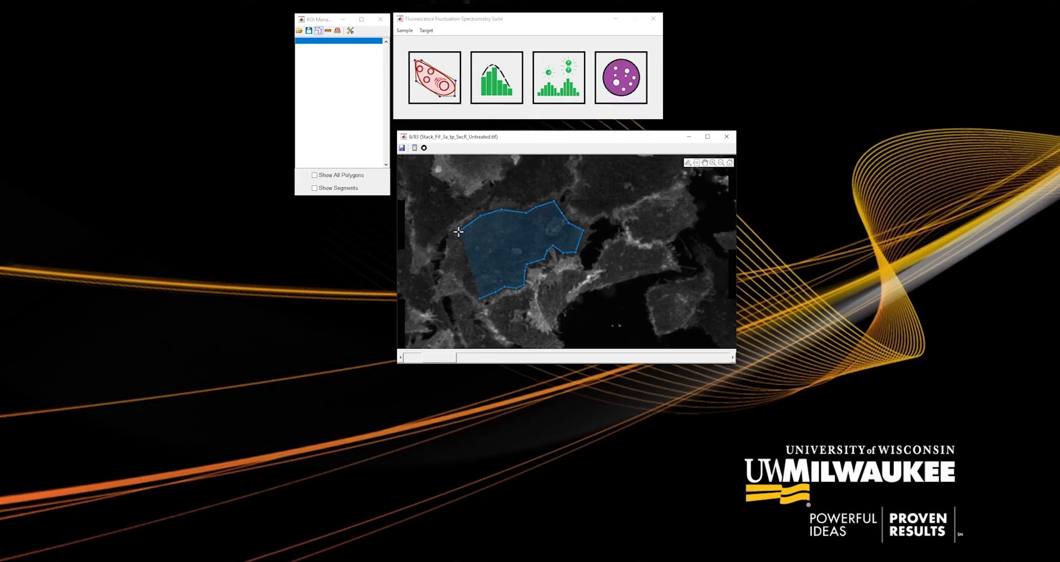
pyautogui.click(457, 233)
pyautogui.click(451, 241)
pyautogui.click(447, 267)
pyautogui.click(459, 268)
pyautogui.click(468, 287)
pyautogui.doubleClick(477, 277)
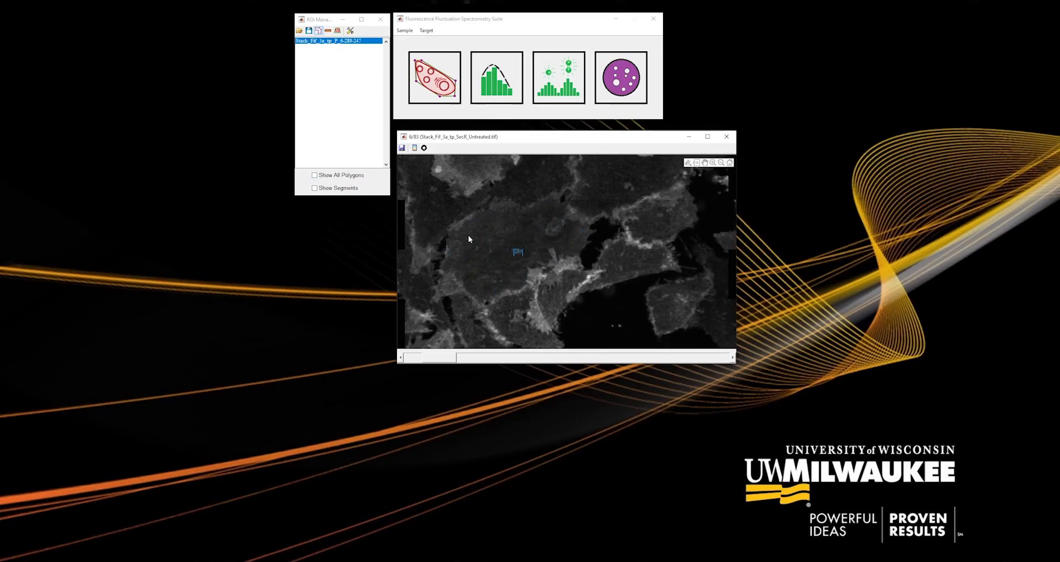
# - Turn on the display of all polygons over the image
pyautogui.click(349, 177)
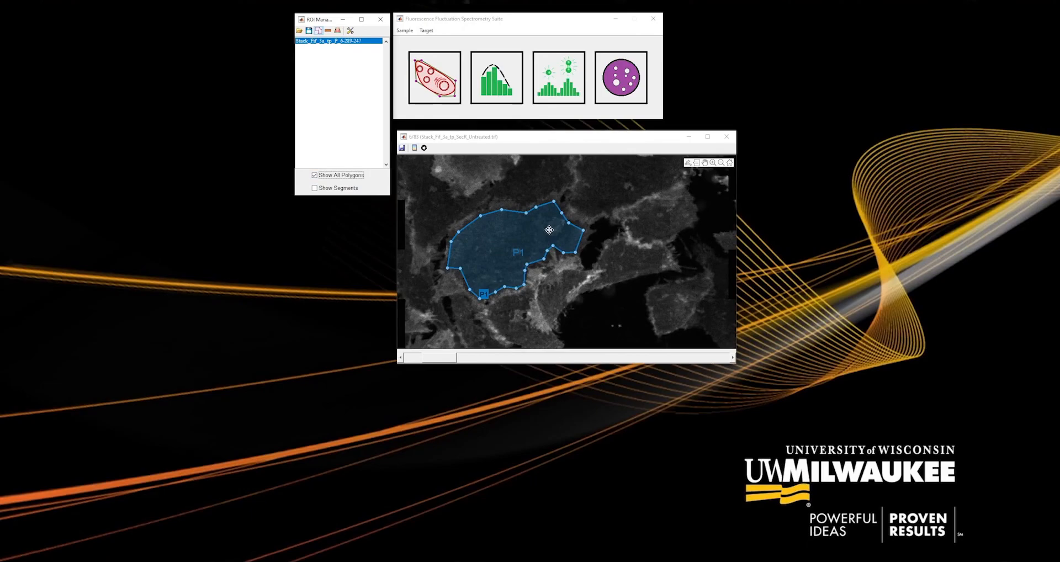
# - Draw a second polygon ROI around the cell above and to the right of the first outlined cell
pyautogui.click(589, 216)
pyautogui.moveTo(591, 213)
pyautogui.mouseDown()
pyautogui.moveTo(667, 185)
pyautogui.moveTo(671, 160)
pyautogui.moveTo(583, 166)
pyautogui.moveTo(576, 207)
pyautogui.moveTo(590, 214)
pyautogui.mouseUp()
pyautogui.click(591, 213)
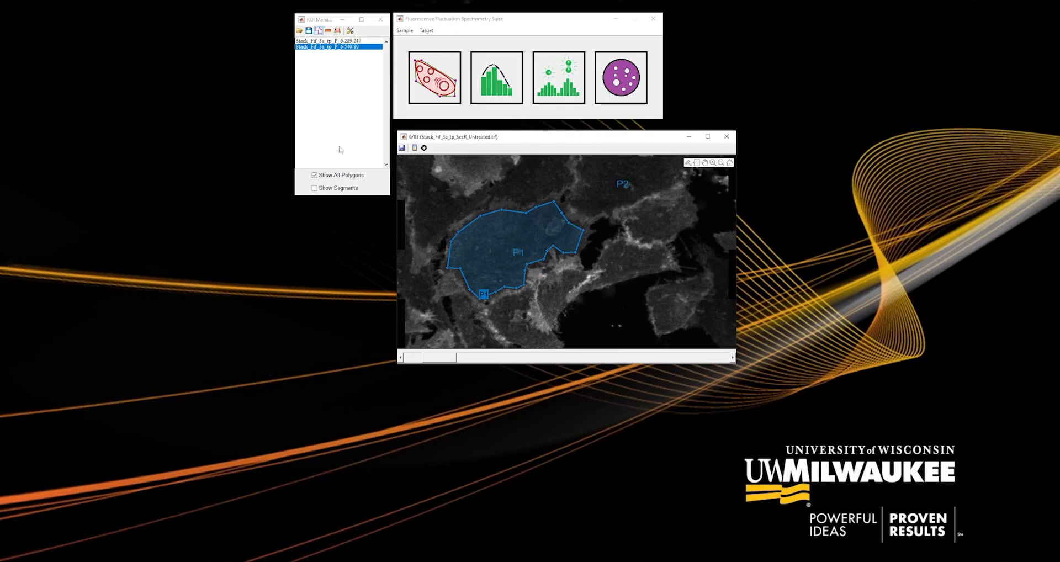
# - Select both drawn polygons in the ROI list and remove them
pyautogui.click(326, 42)
pyautogui.click(326, 47)
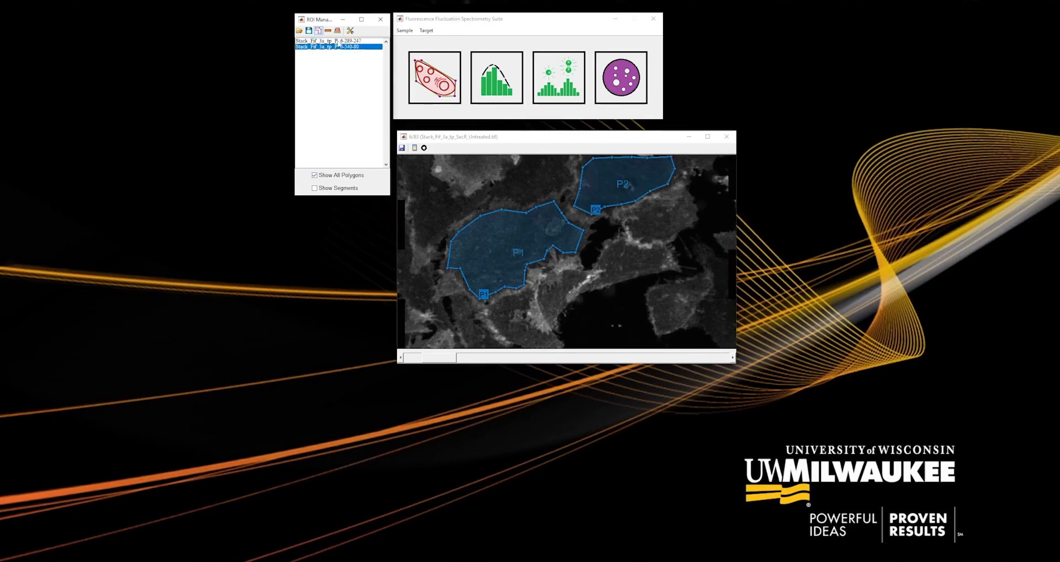
pyautogui.press('Up')
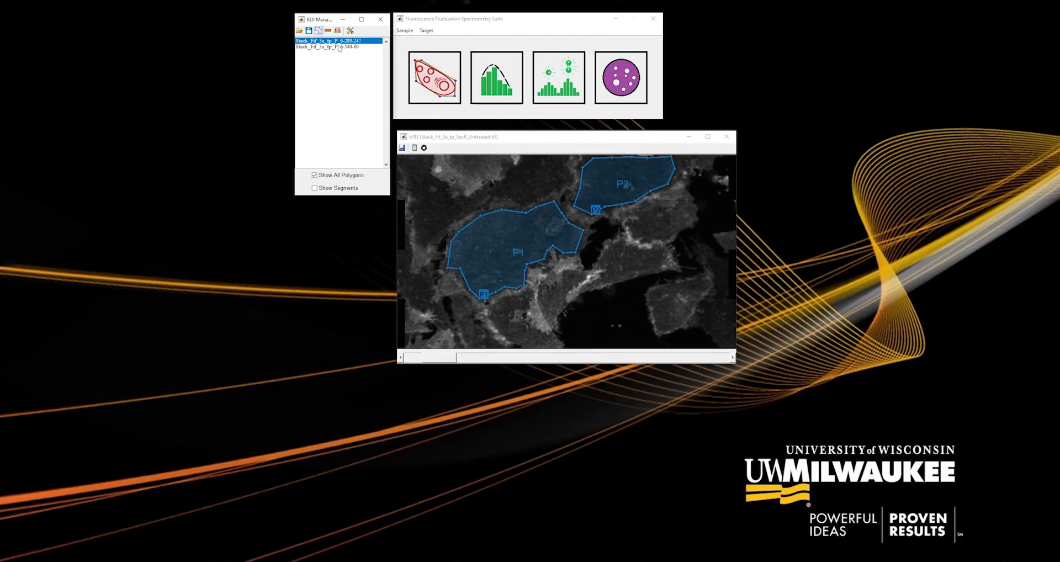
pyautogui.click(339, 48)
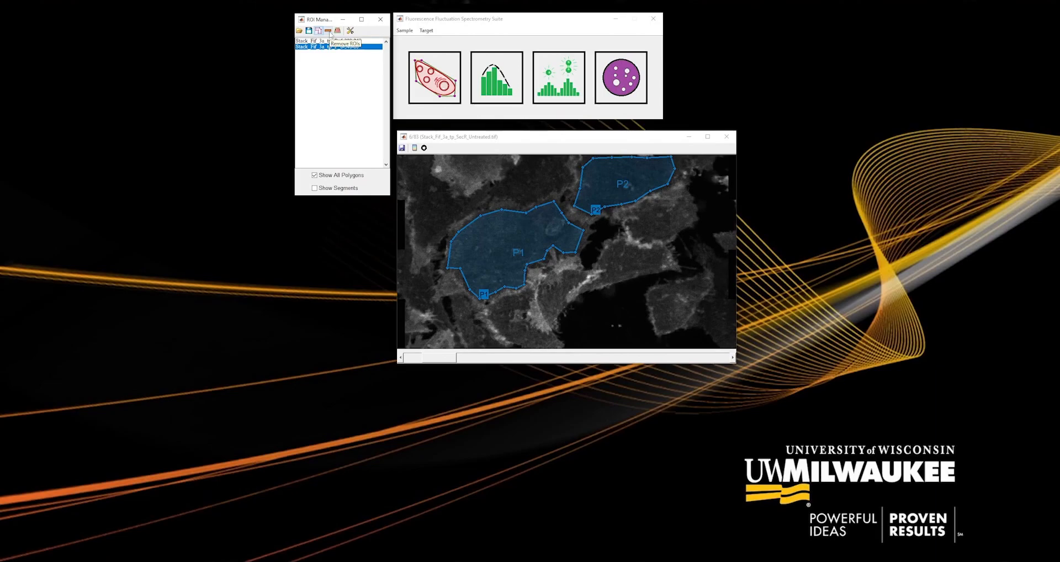
pyautogui.keyDown('shift'); pyautogui.click(340, 42); pyautogui.keyUp('shift')
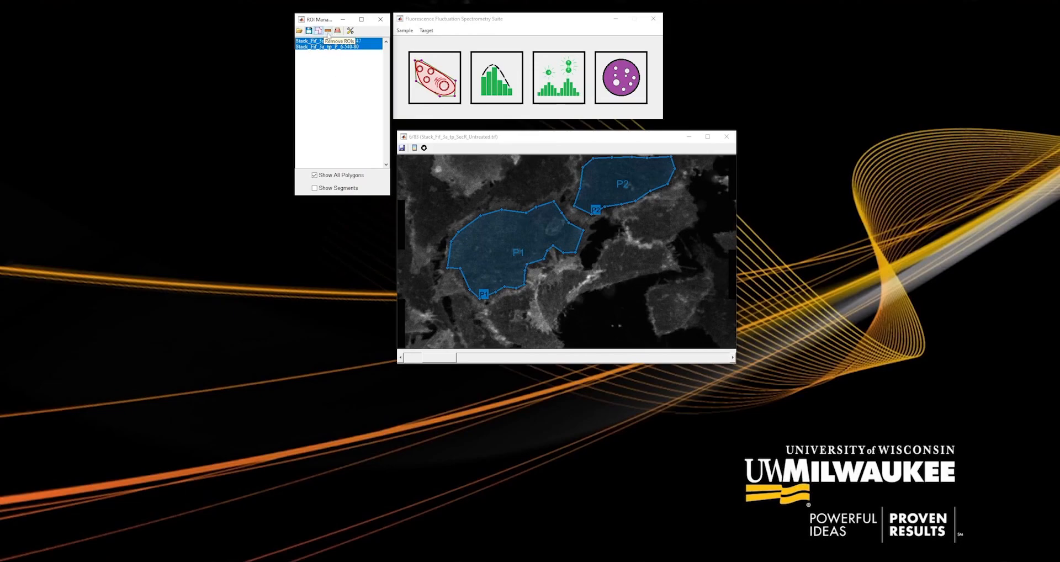
pyautogui.click(328, 31)
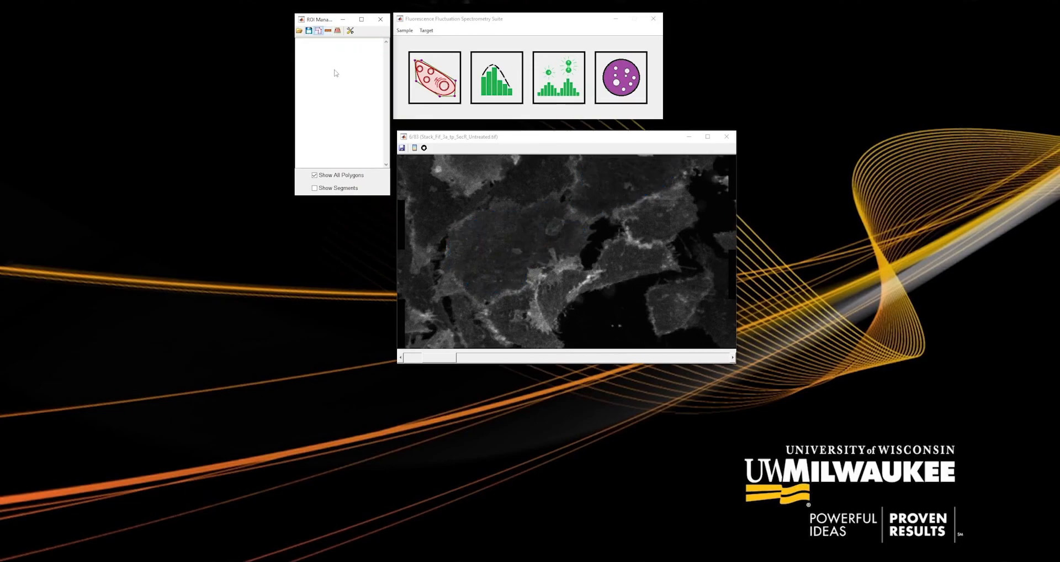
# - Load the saved ROIs from Stack_Fif_3a_tp_SecR_Untreated.mroi and show the polygons on the first image of the stack
pyautogui.click(299, 31)
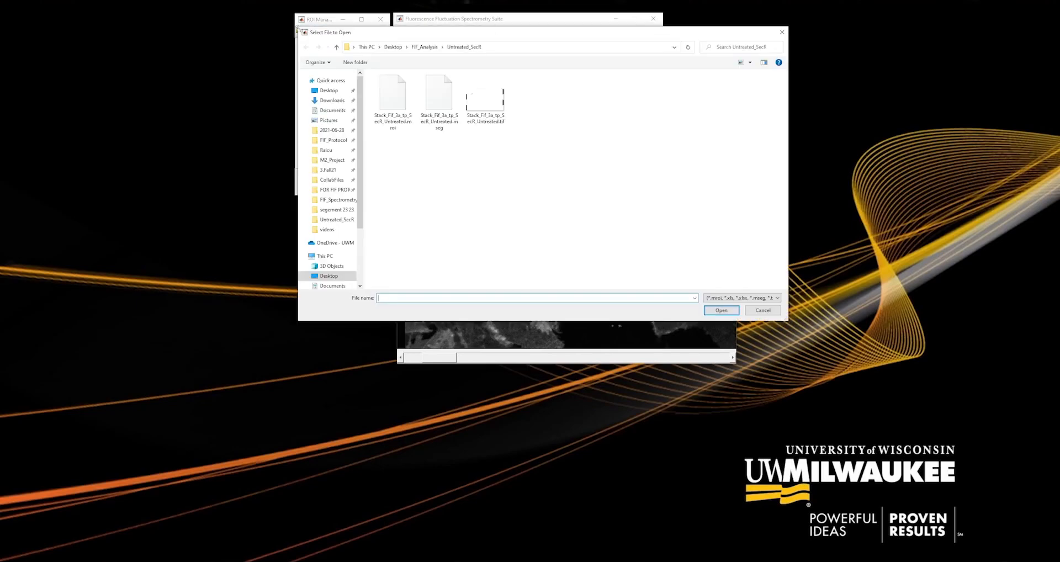
pyautogui.click(396, 104)
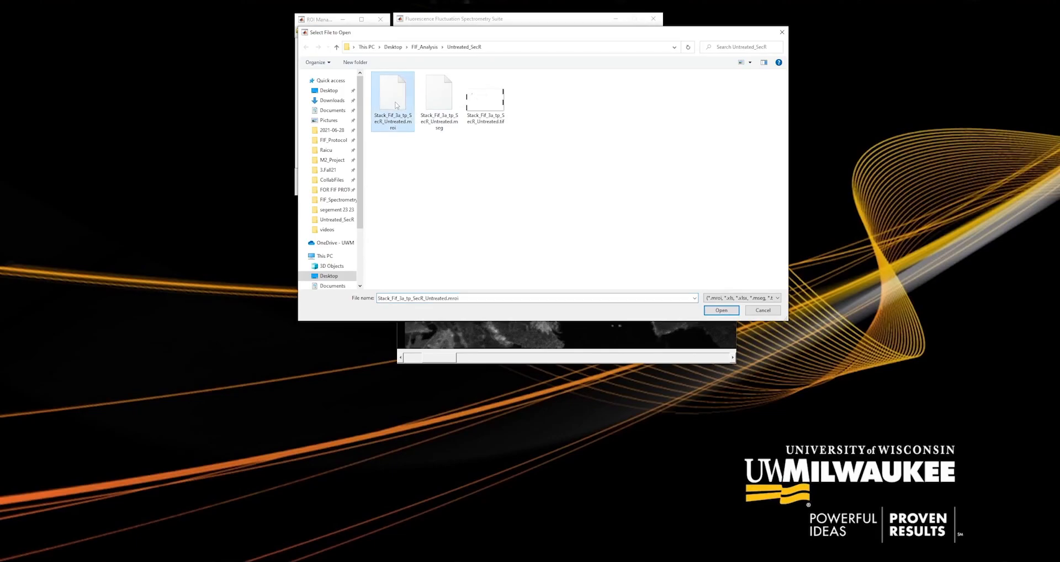
pyautogui.click(721, 311)
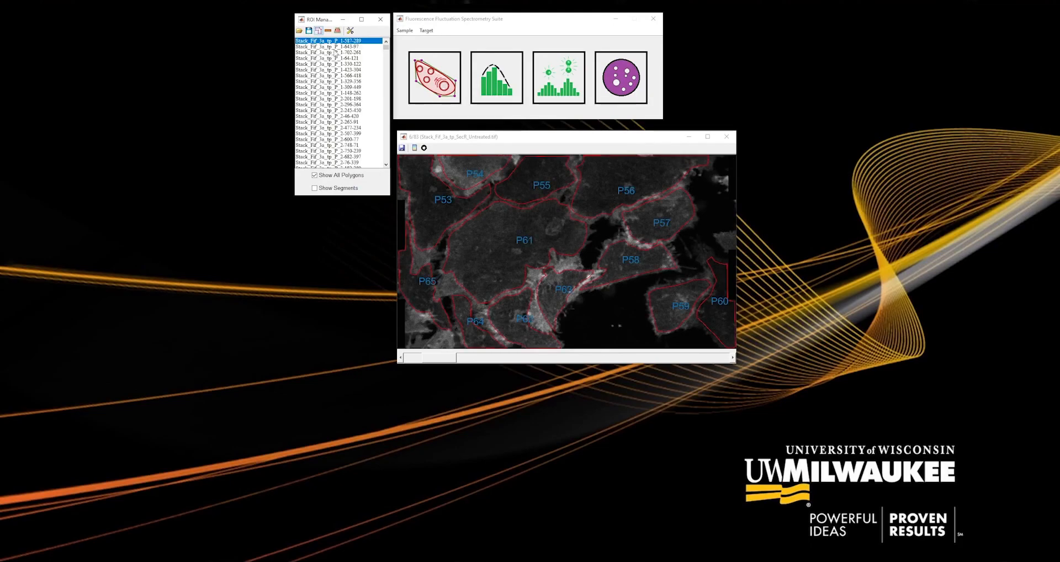
pyautogui.click(336, 47)
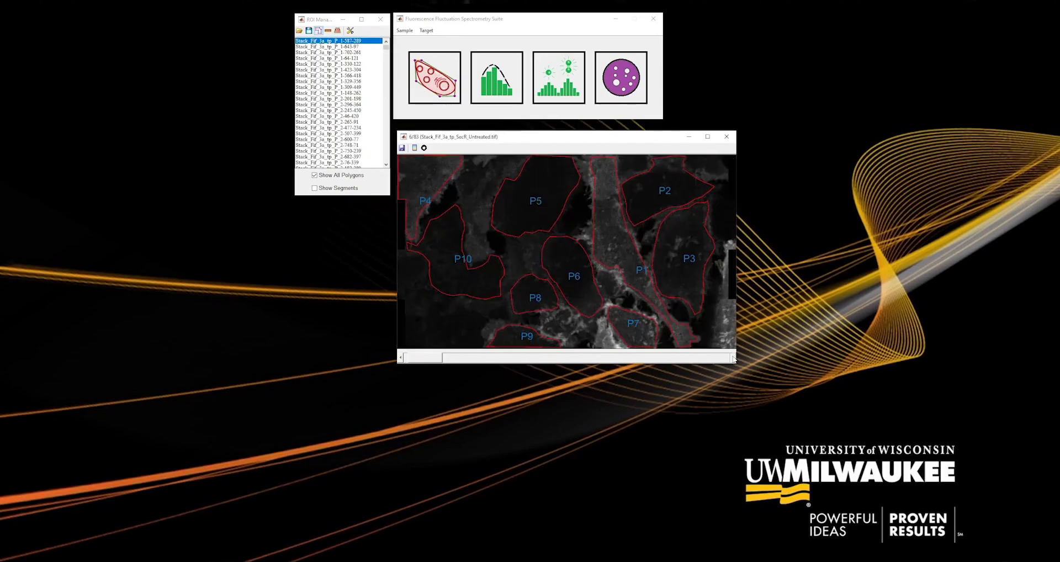
# - Browse the successive images of the stack to examine their polygon ROIs, and return to the first image
pyautogui.click(733, 357)
pyautogui.click(733, 357)
pyautogui.click(733, 357)
pyautogui.click(733, 358)
pyautogui.click(732, 357)
pyautogui.click(733, 358)
pyautogui.click(732, 357)
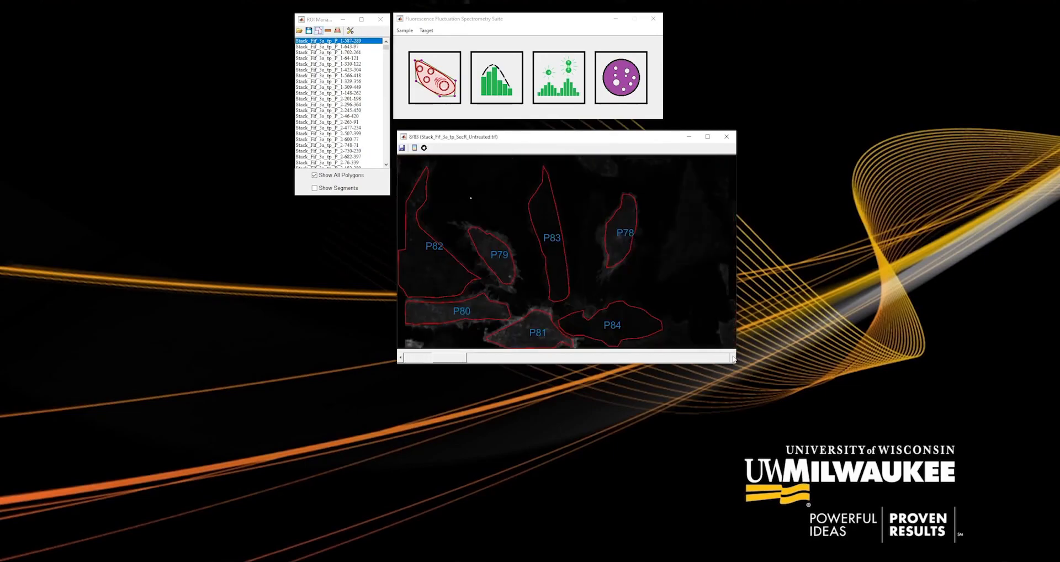
pyautogui.click(733, 358)
pyautogui.click(732, 357)
pyautogui.click(733, 358)
pyautogui.click(733, 357)
pyautogui.click(732, 357)
pyautogui.click(732, 357)
pyautogui.click(733, 358)
pyautogui.click(732, 357)
pyautogui.click(733, 357)
pyautogui.click(732, 357)
pyautogui.moveTo(481, 358); pyautogui.dragTo(420, 358)
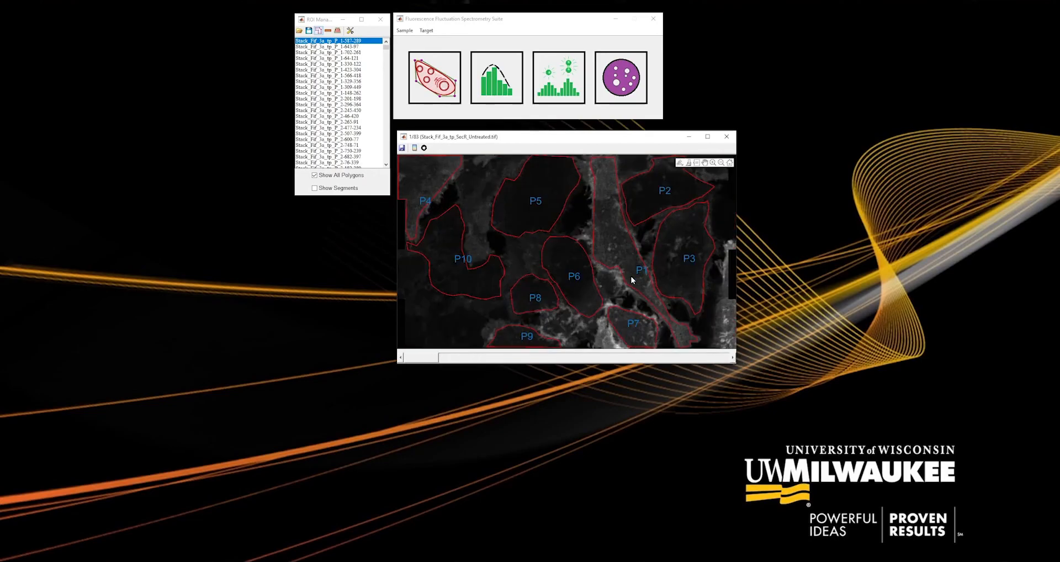
# - Hide the polygons on the image and select all the ROIs in the list
pyautogui.moveTo(385, 47); pyautogui.dragTo(366, 167)
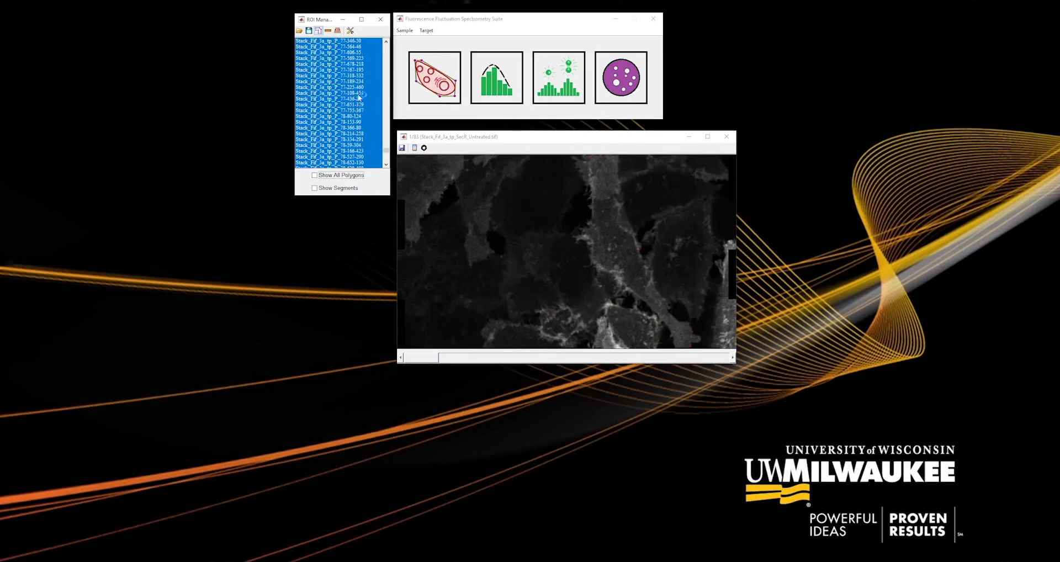
pyautogui.scroll(15, 359, 101)
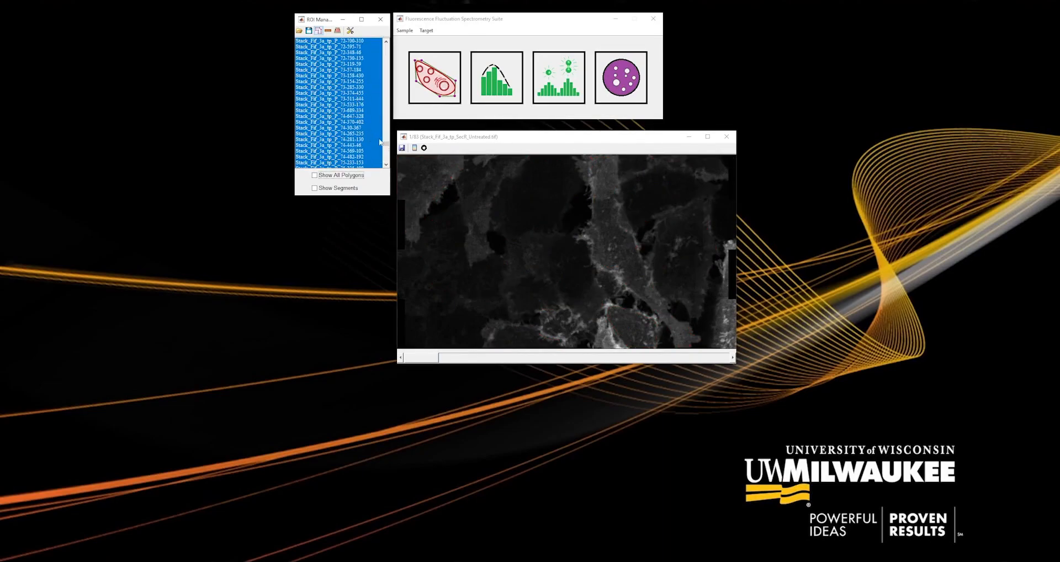
pyautogui.moveTo(385, 144); pyautogui.dragTo(385, 48)
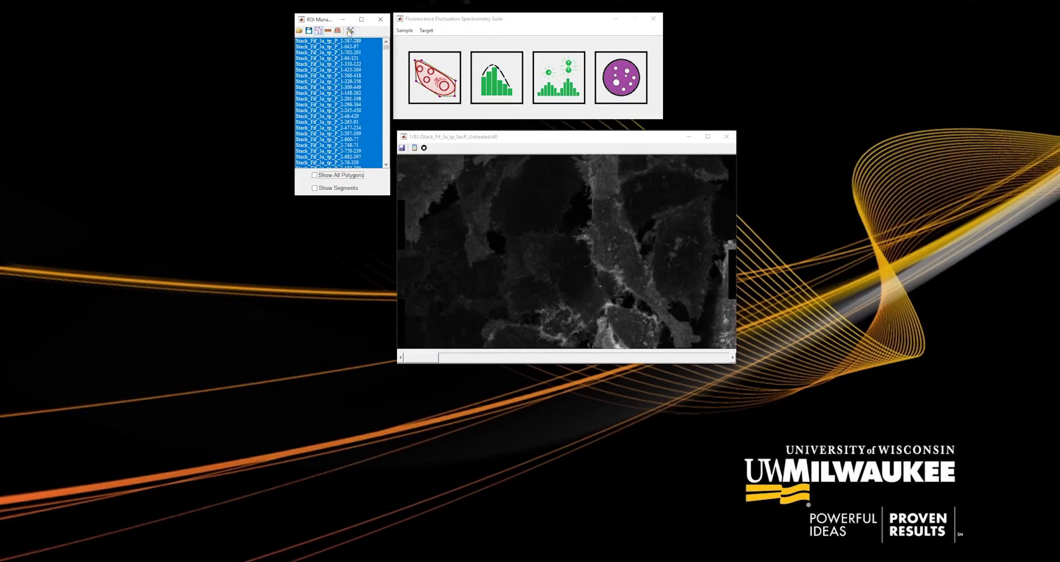
# - Open the ROI segmentation settings and choose Moving Square as the segmentation method
pyautogui.click(350, 31)
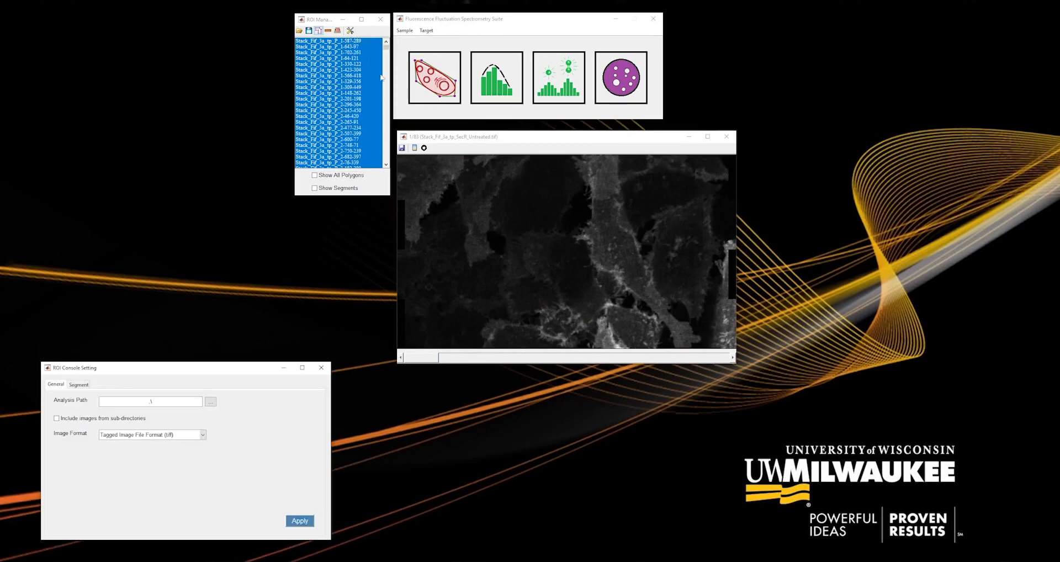
pyautogui.moveTo(215, 368); pyautogui.dragTo(589, 169)
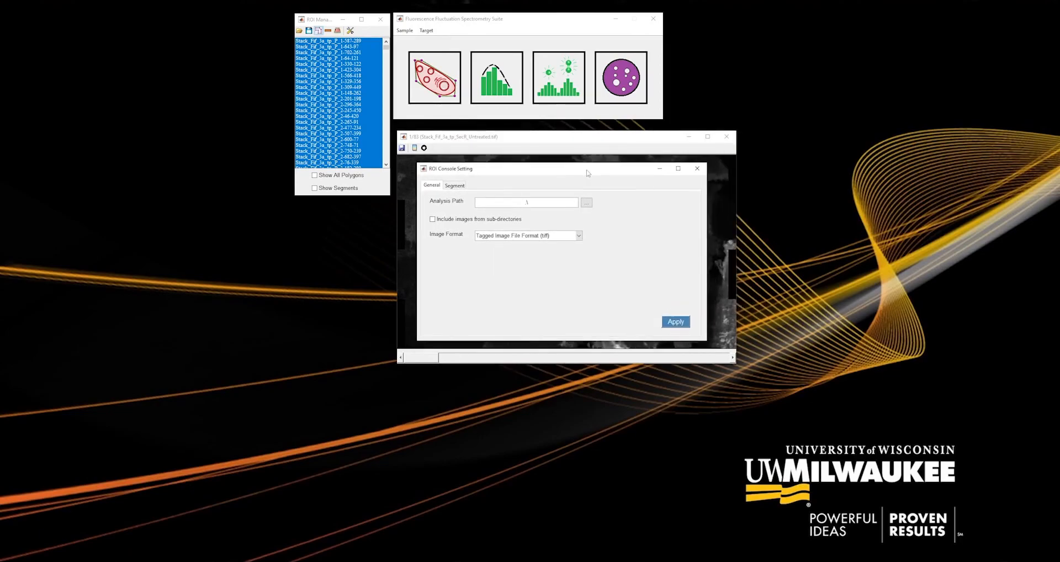
pyautogui.click(453, 186)
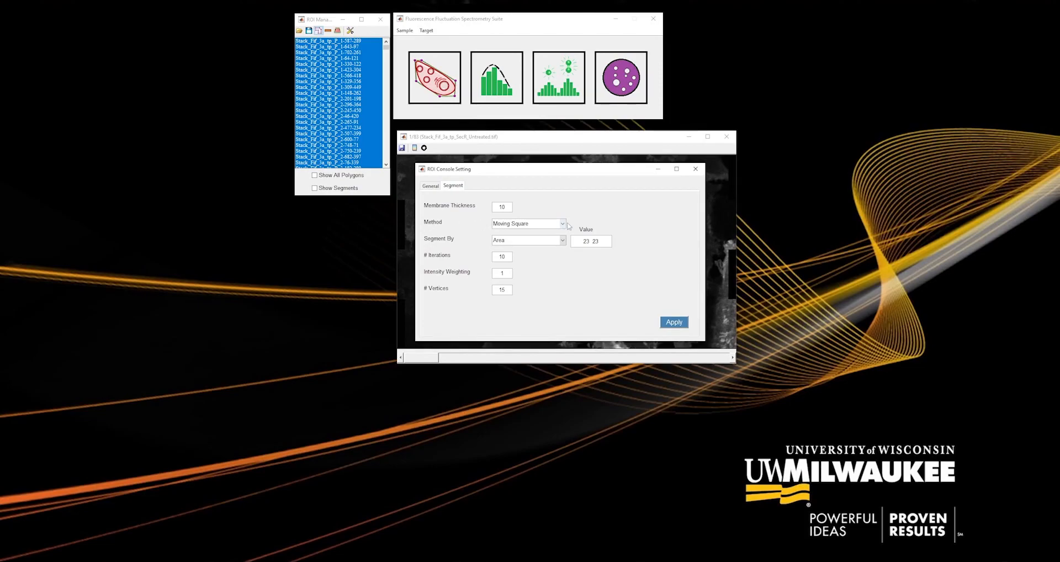
pyautogui.click(563, 223)
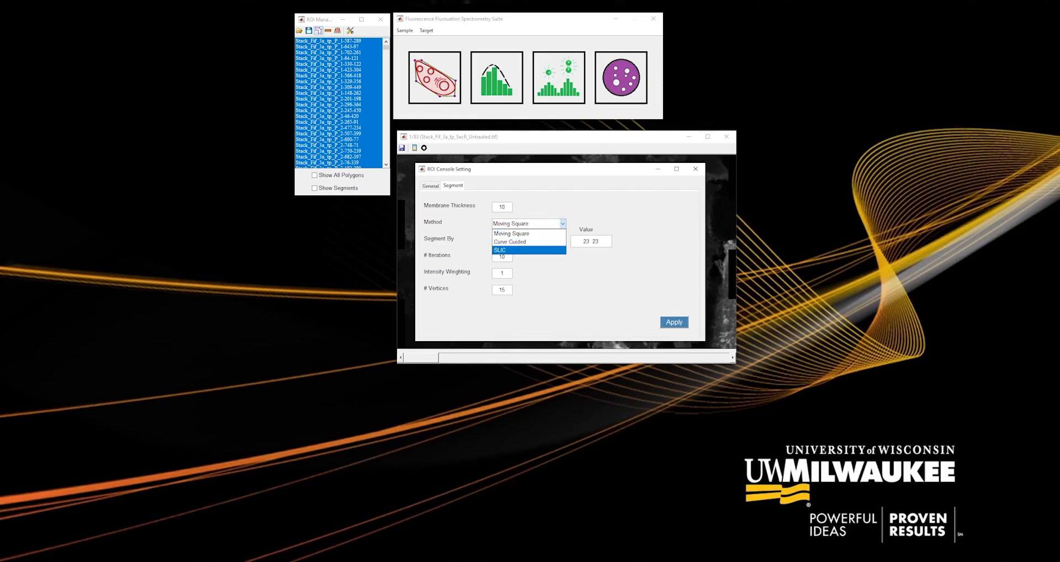
pyautogui.click(502, 233)
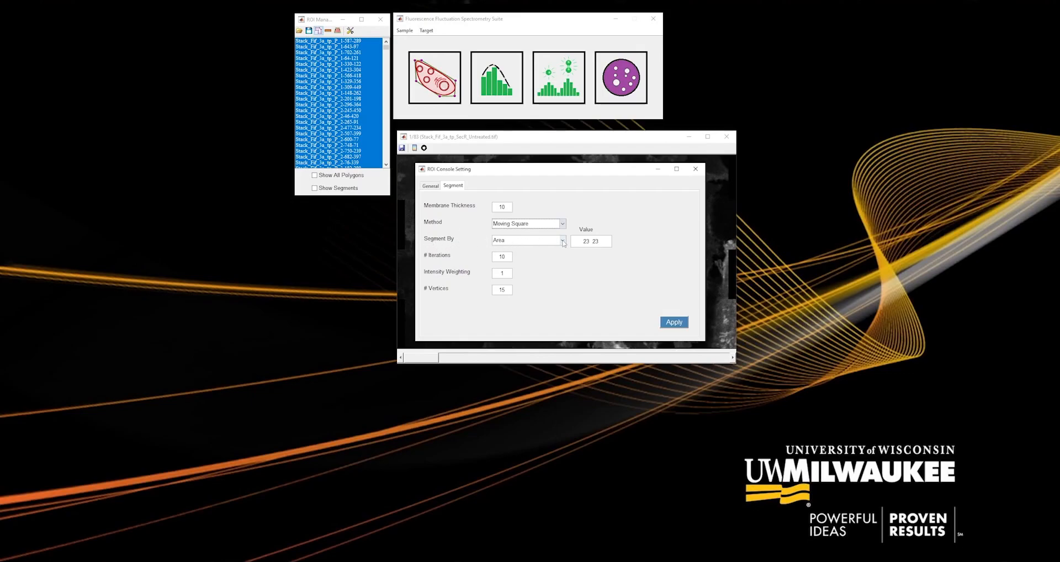
# - Set the segmentation to be by Area with the value 23 23, and apply the settings
pyautogui.moveTo(600, 241); pyautogui.dragTo(581, 241)
pyautogui.doubleClick(586, 242)
pyautogui.doubleClick(595, 241)
pyautogui.click(562, 241)
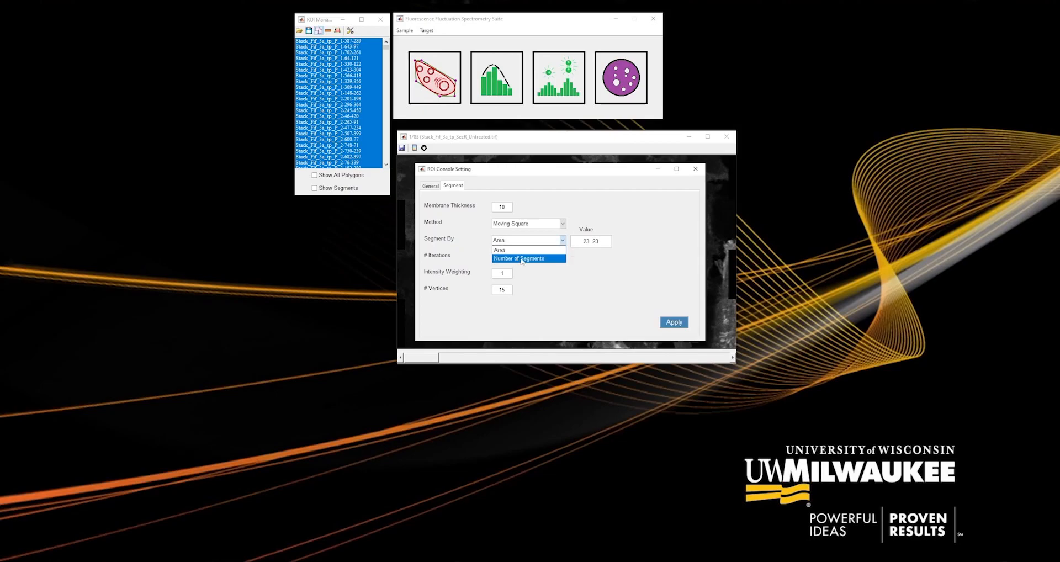
pyautogui.click(550, 250)
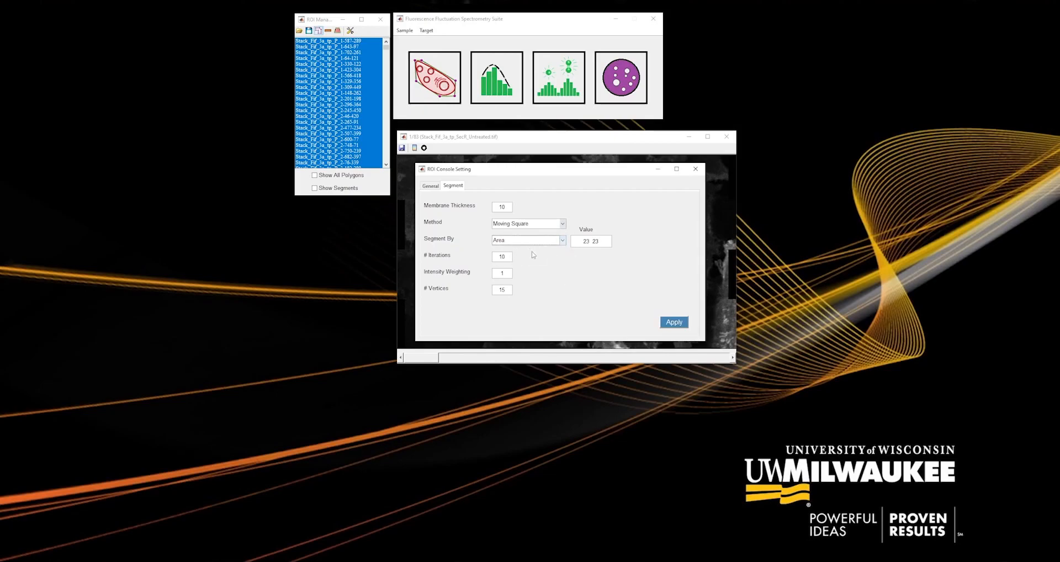
pyautogui.moveTo(556, 169); pyautogui.dragTo(918, 150)
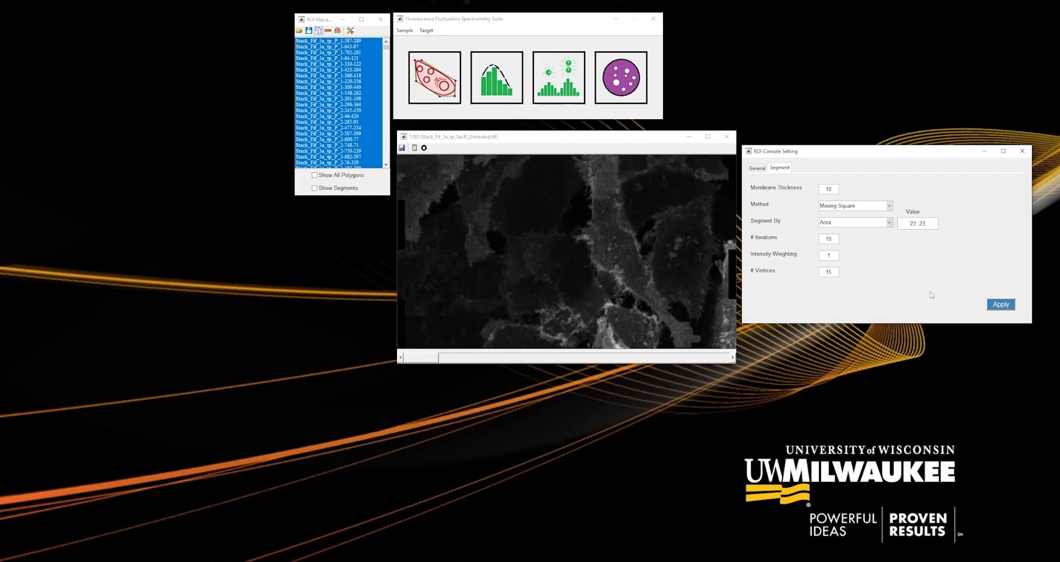
pyautogui.click(997, 305)
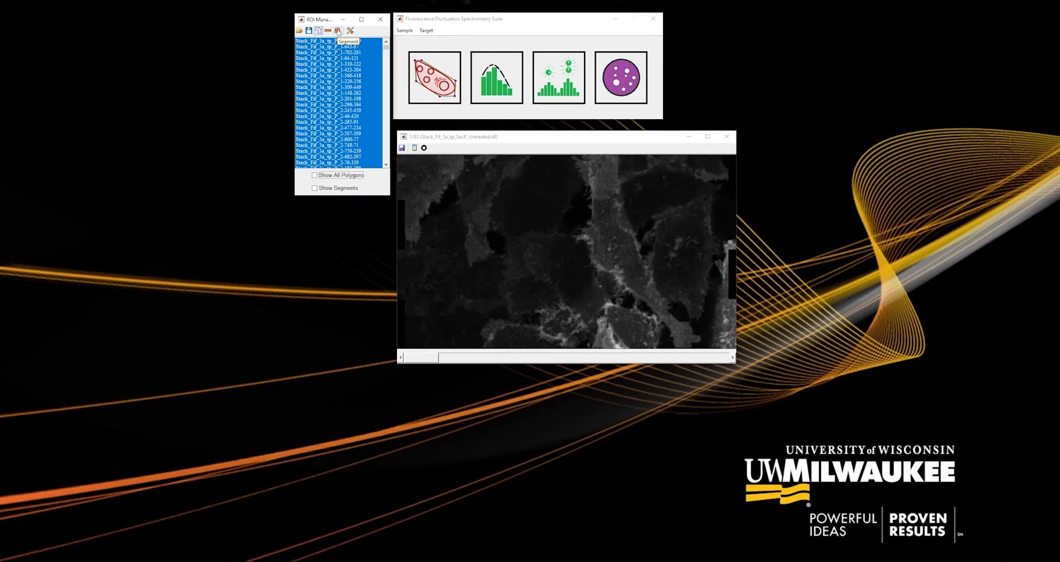
# - Segment all the selected ROIs and display the polygons together with the segments of the first ROI
pyautogui.click(337, 31)
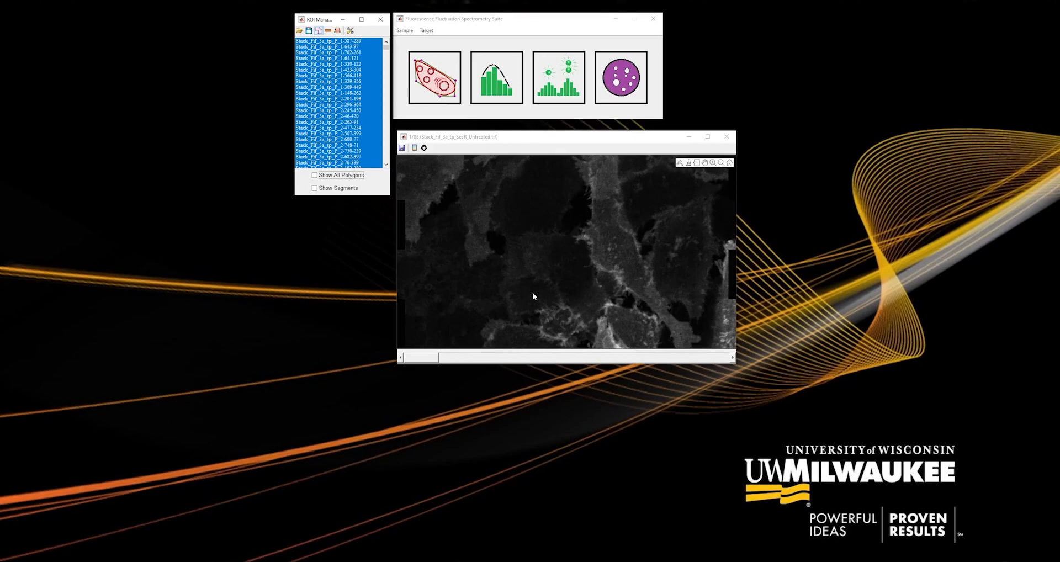
pyautogui.click(359, 41)
pyautogui.click(339, 176)
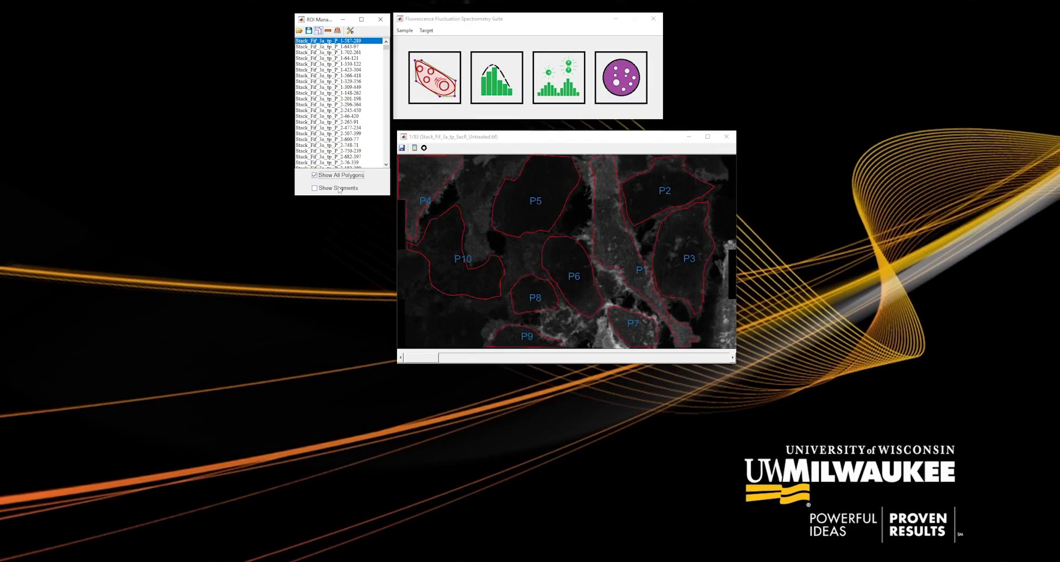
pyautogui.click(338, 188)
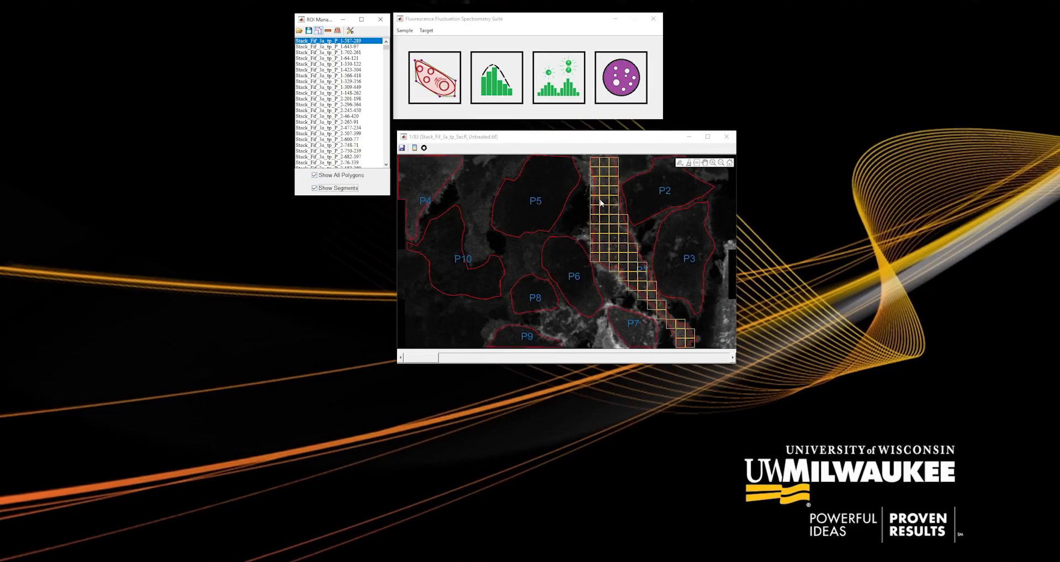
# - Examine the segments of the second to sixth ROIs in the list one after another
pyautogui.click(338, 47)
pyautogui.click(338, 52)
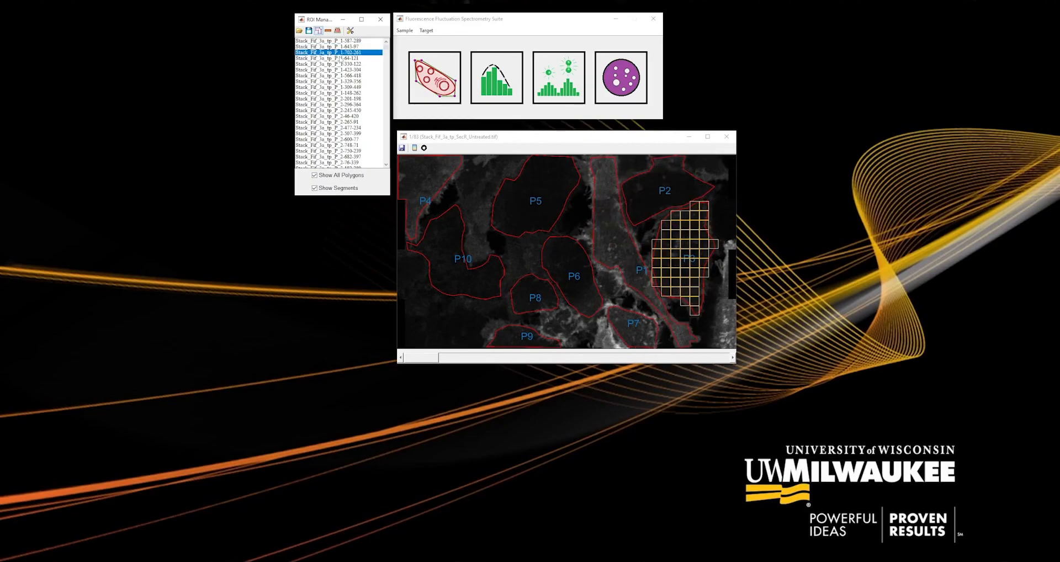
pyautogui.click(339, 58)
pyautogui.click(338, 64)
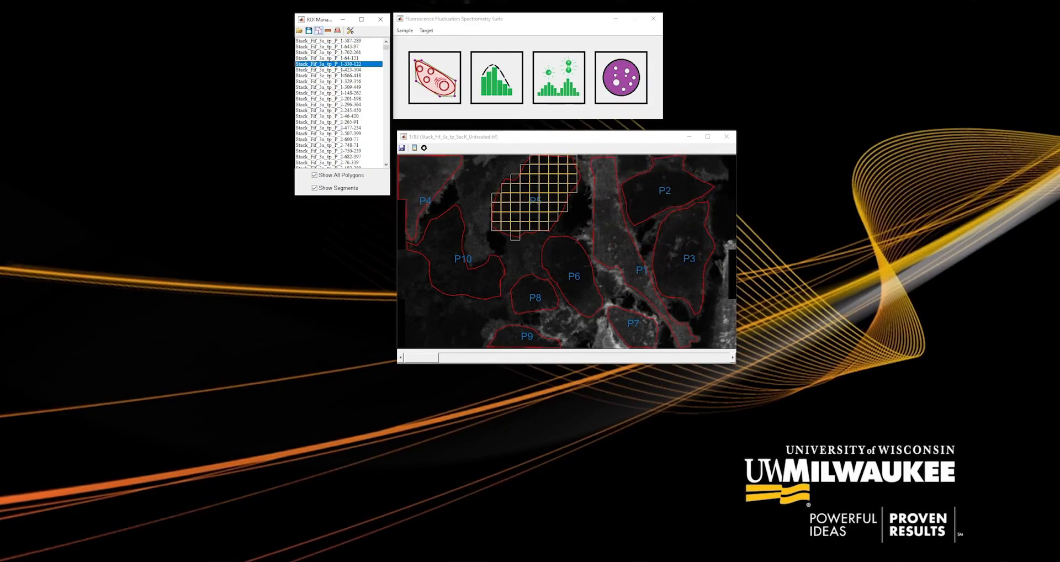
pyautogui.click(340, 70)
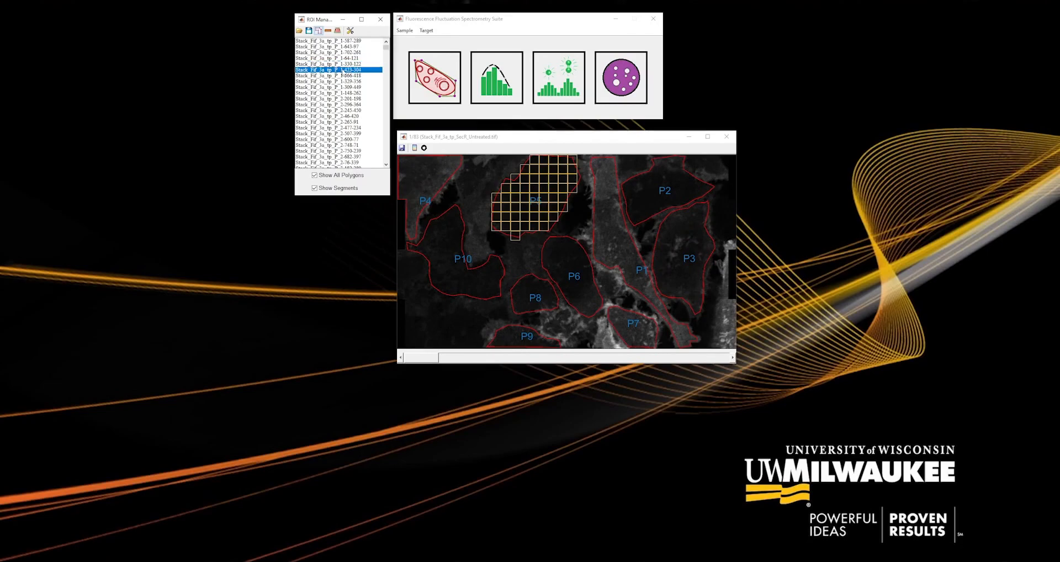
# - Hide the segments and polygons on the image and select all the ROIs in the list again
pyautogui.click(326, 188)
pyautogui.click(327, 176)
pyautogui.moveTo(356, 41); pyautogui.dragTo(361, 167)
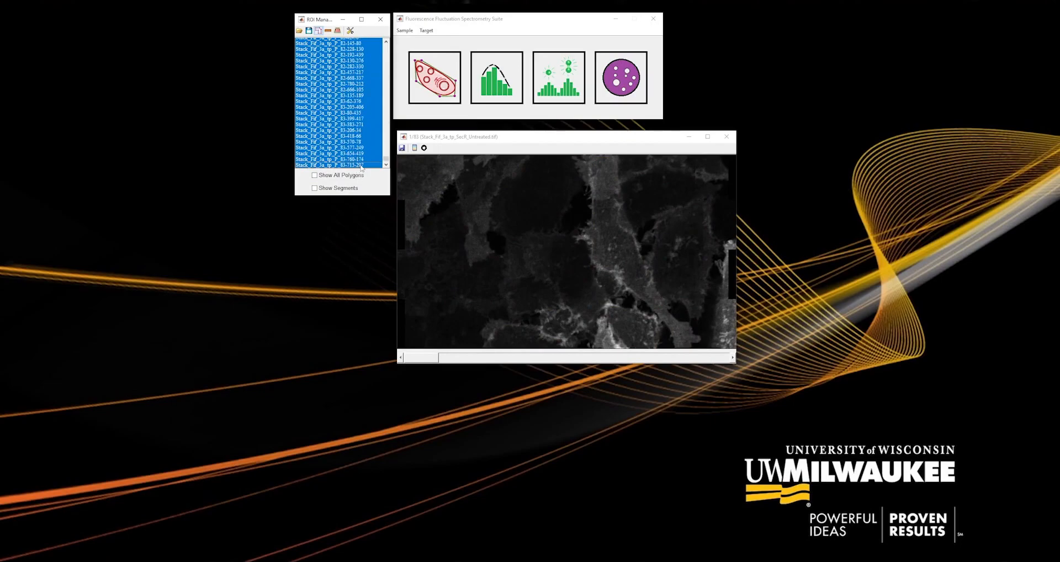